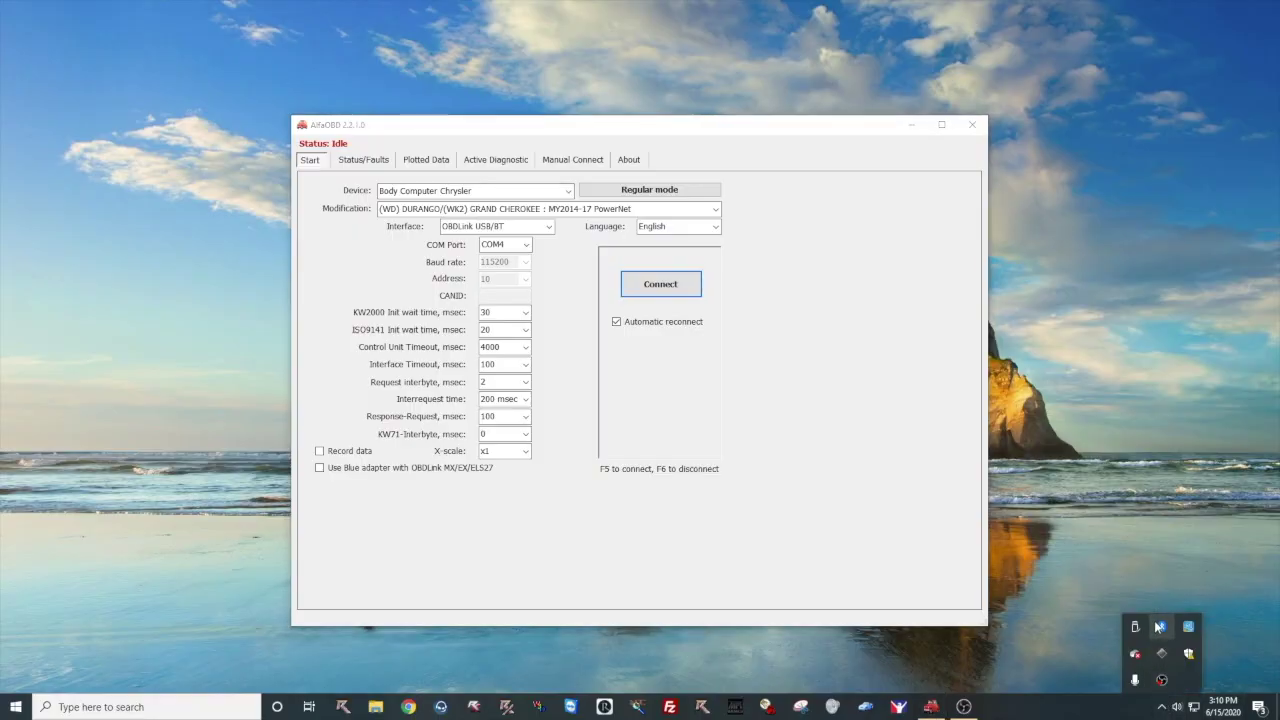
Step: Open the Windows Bluetooth devices settings and check the OBDLink LX adapter's pairing
right_click(1159, 626)
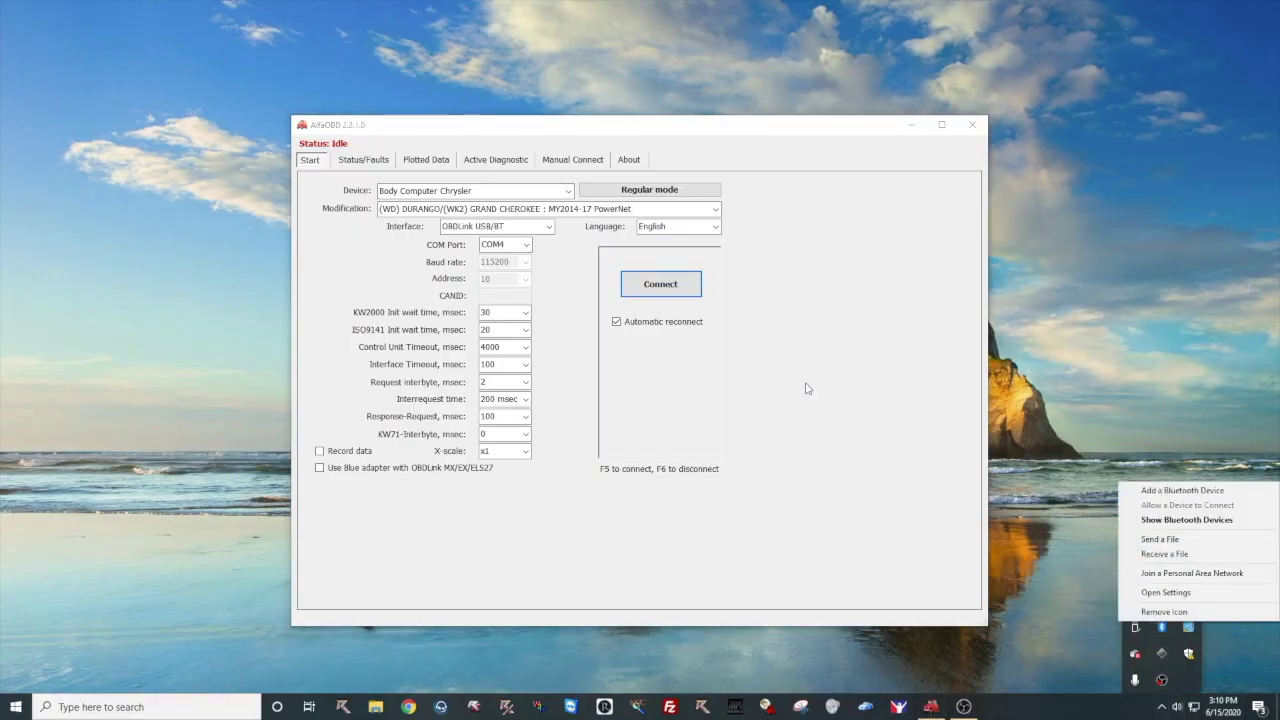
left_click(1211, 517)
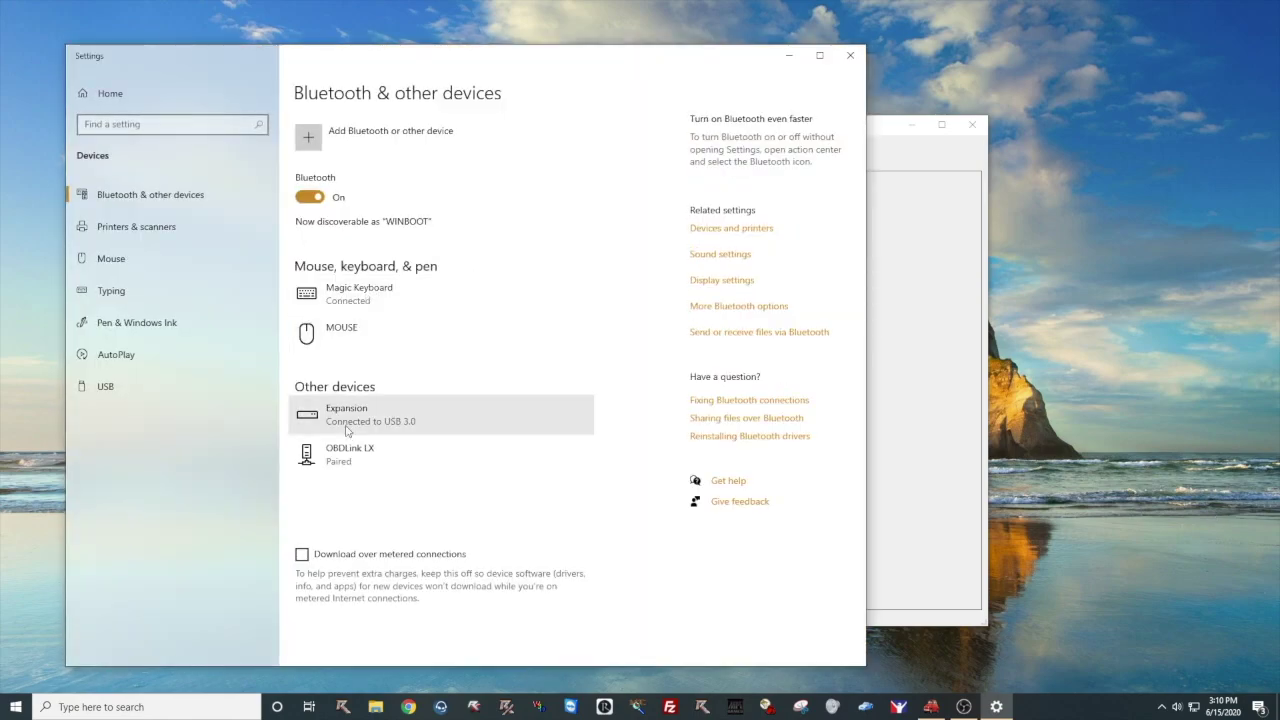
left_click(350, 452)
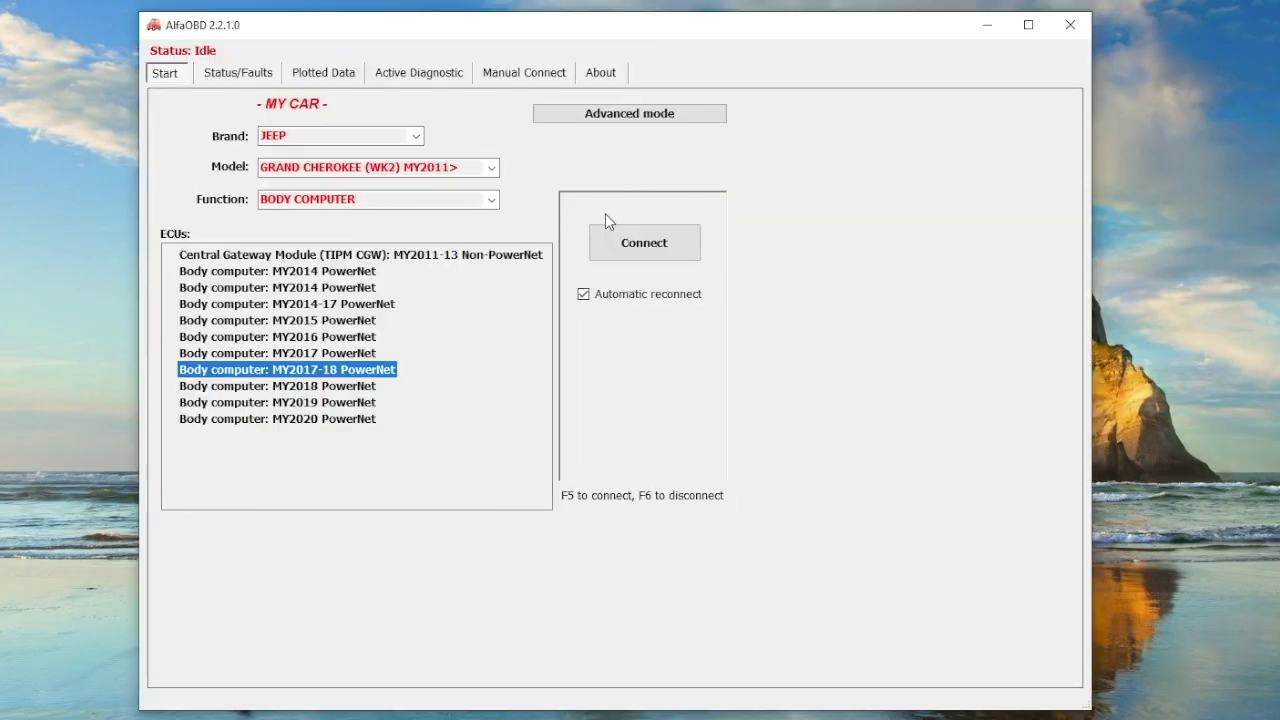
Step: Set the car to JEEP, GRAND CHEROKEE (WK2) MY2011>, with BODY COMPUTER as the function
left_click(403, 134)
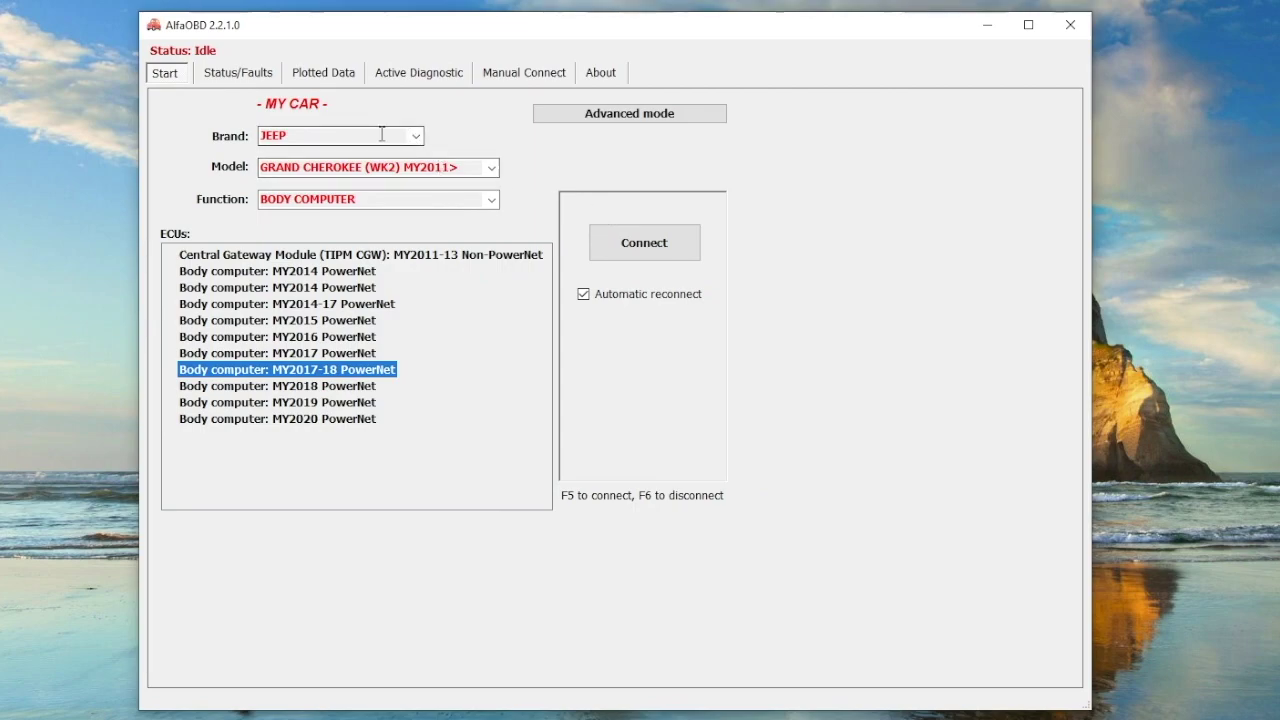
left_click(493, 168)
left_click(462, 245)
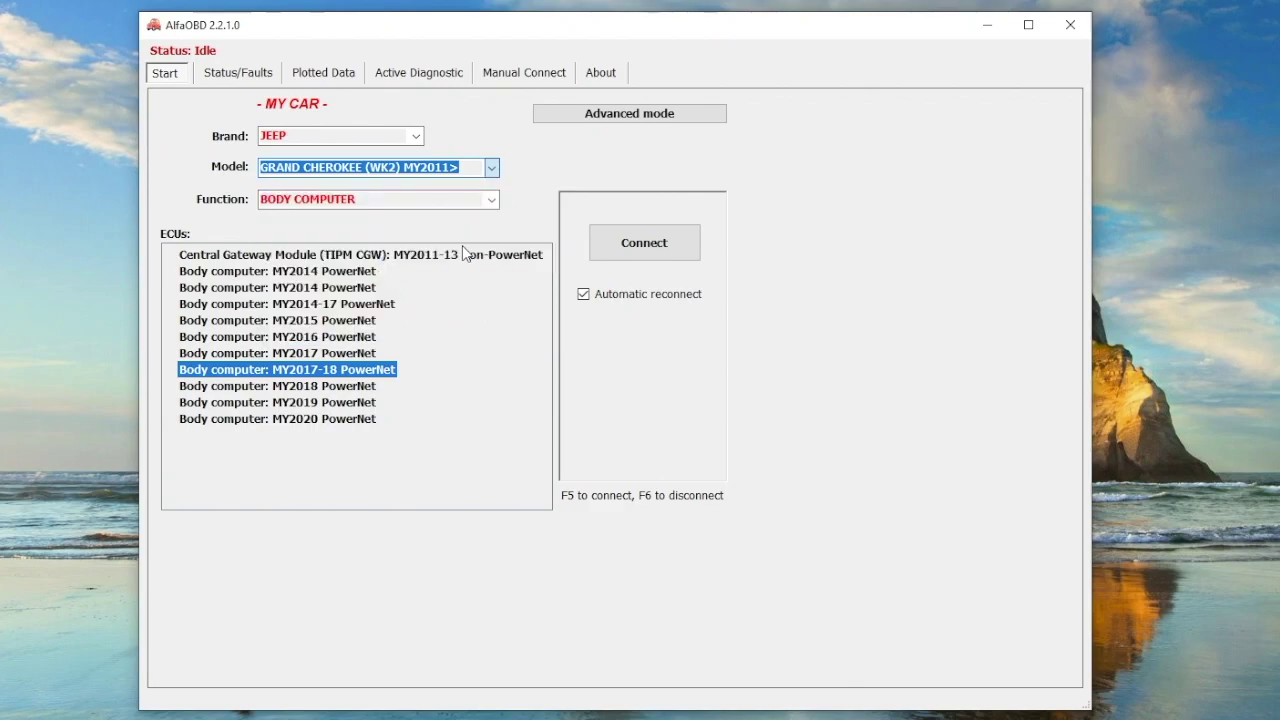
left_click(492, 201)
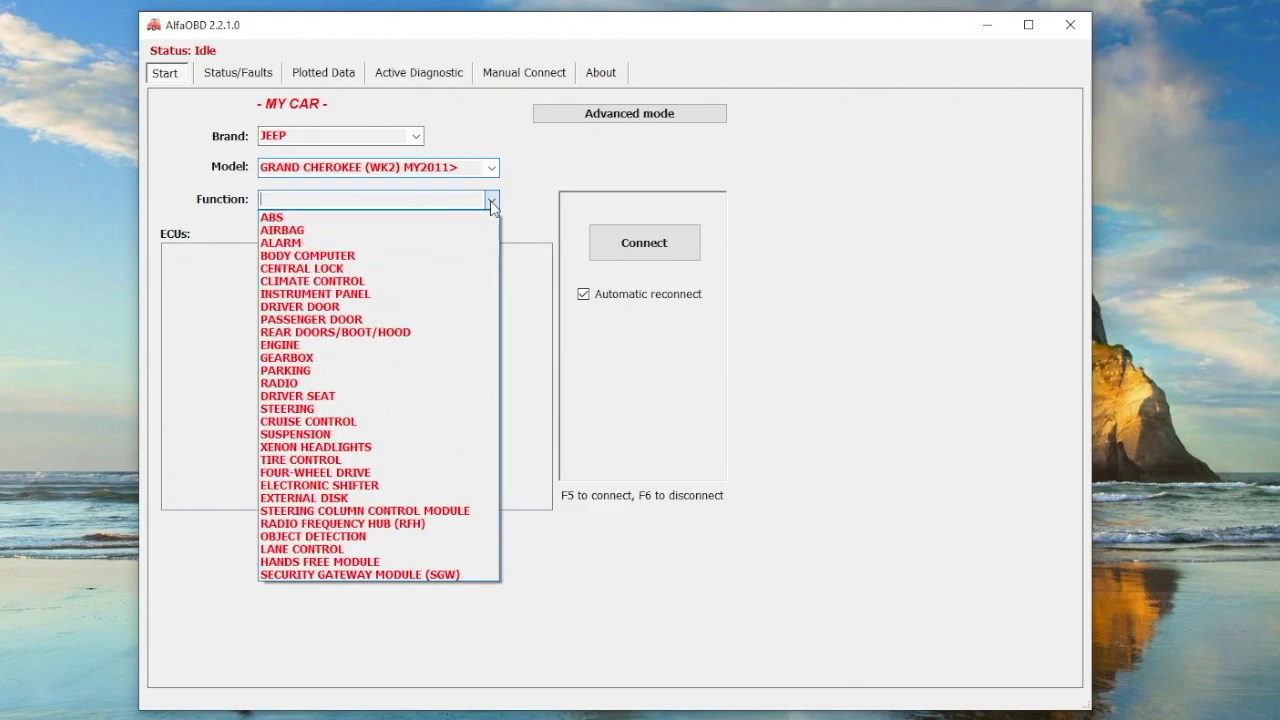
left_click(405, 256)
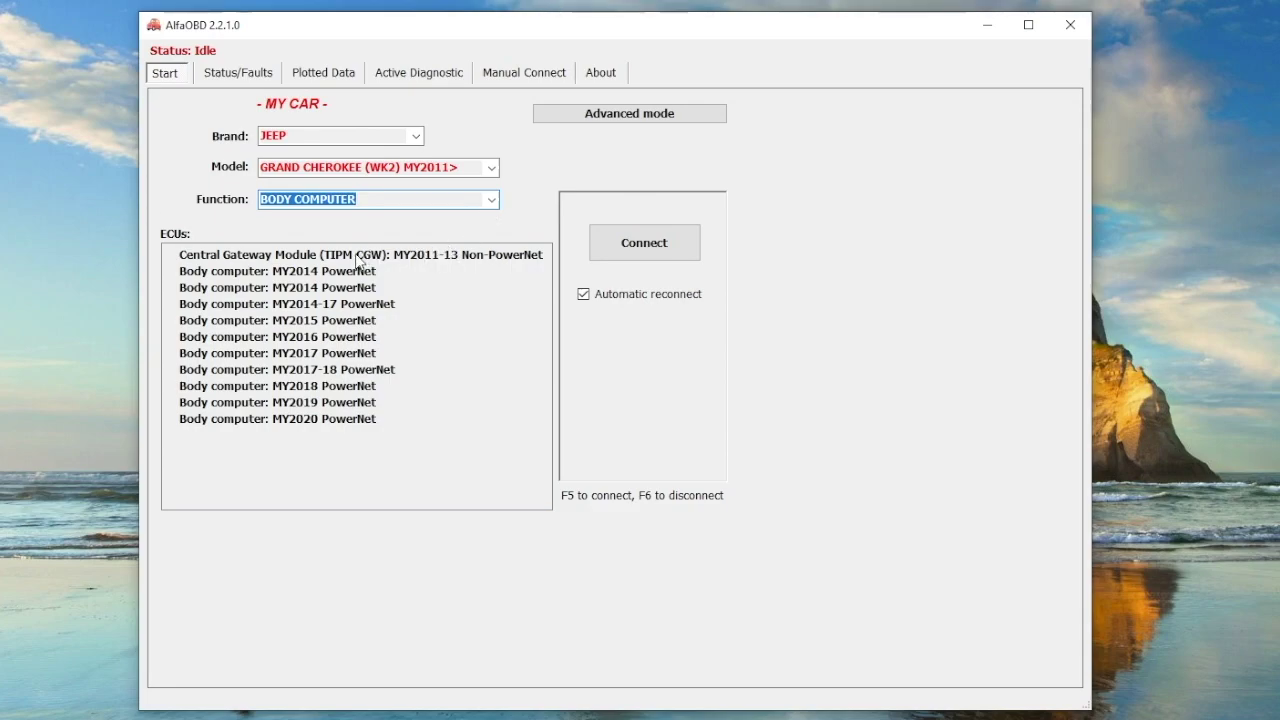
Step: Select the Body computer: MY2014-17 PowerNet control unit for the car
left_click(427, 255)
left_click(390, 307)
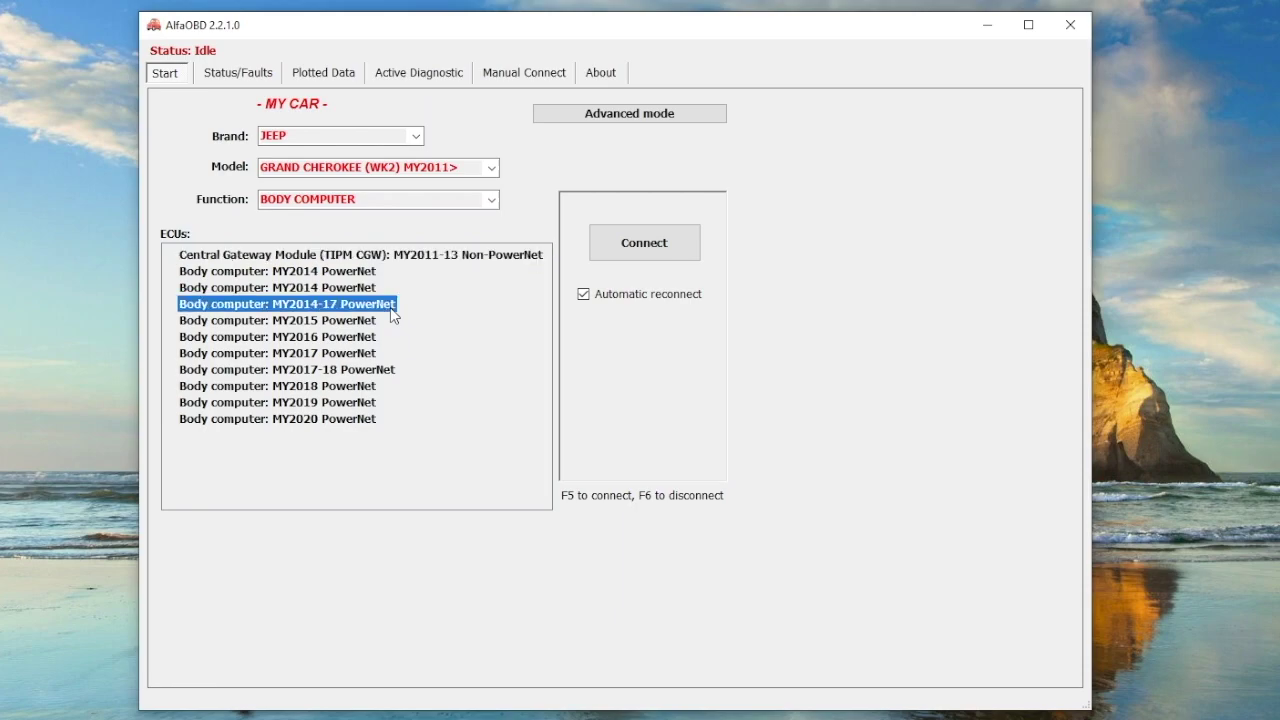
left_click(385, 368)
left_click(379, 305)
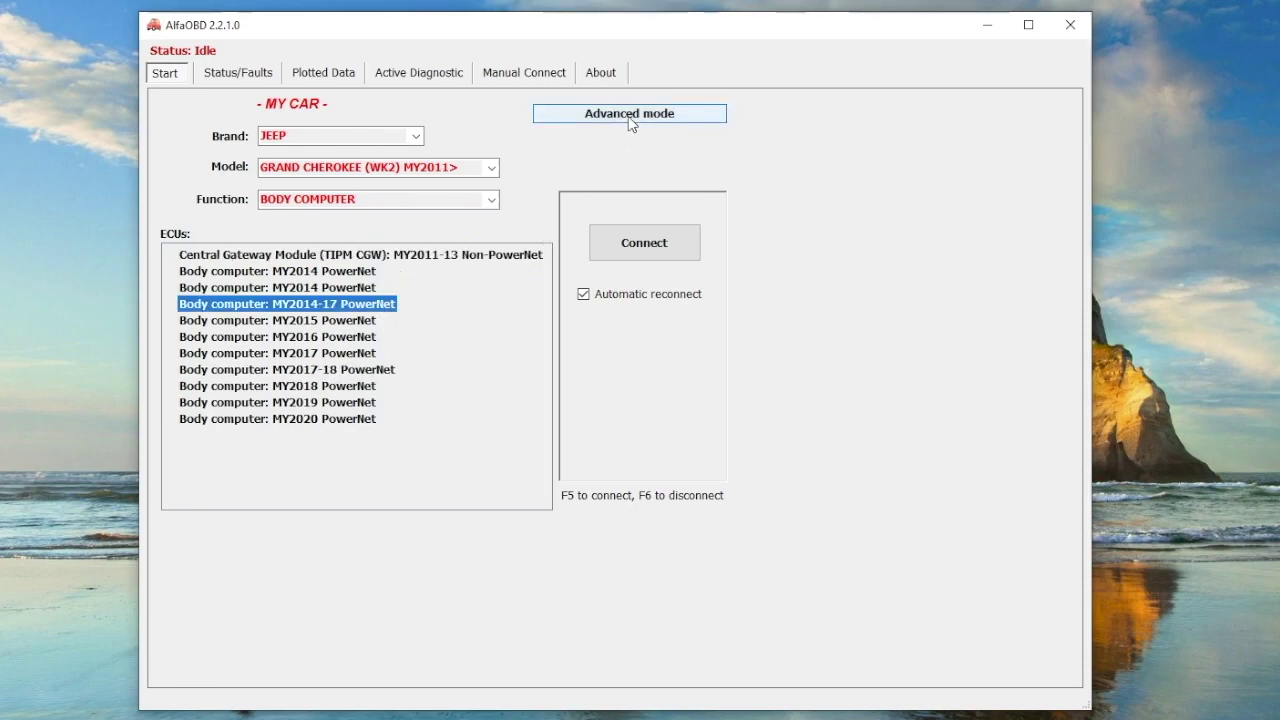
Step: Try to connect to the selected body computer in regular mode and look at the status and faults page
left_click(656, 255)
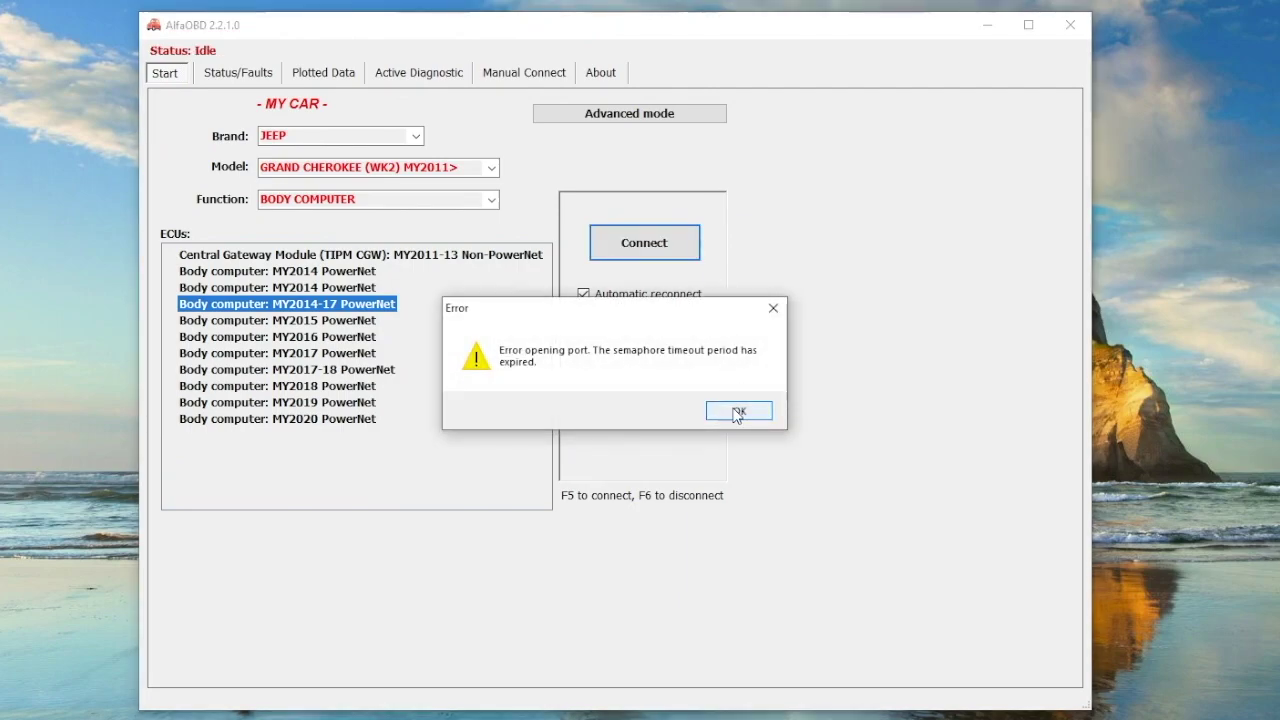
left_click(738, 412)
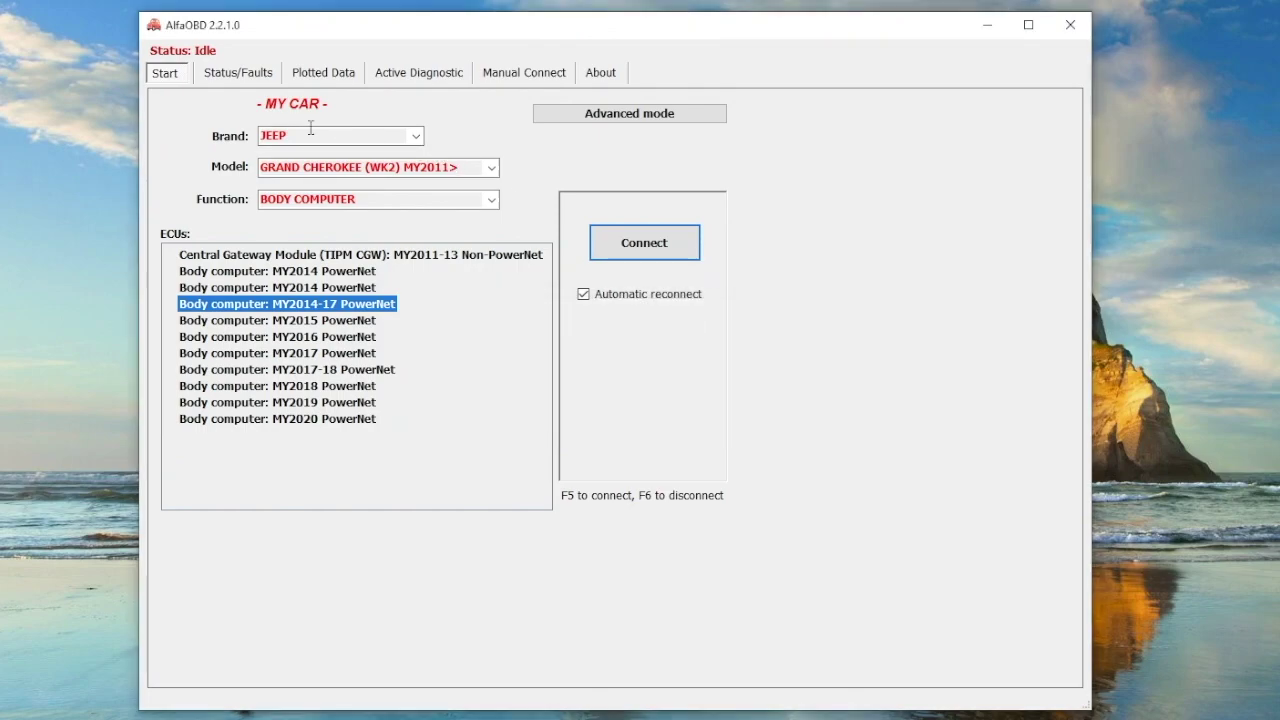
left_click(256, 74)
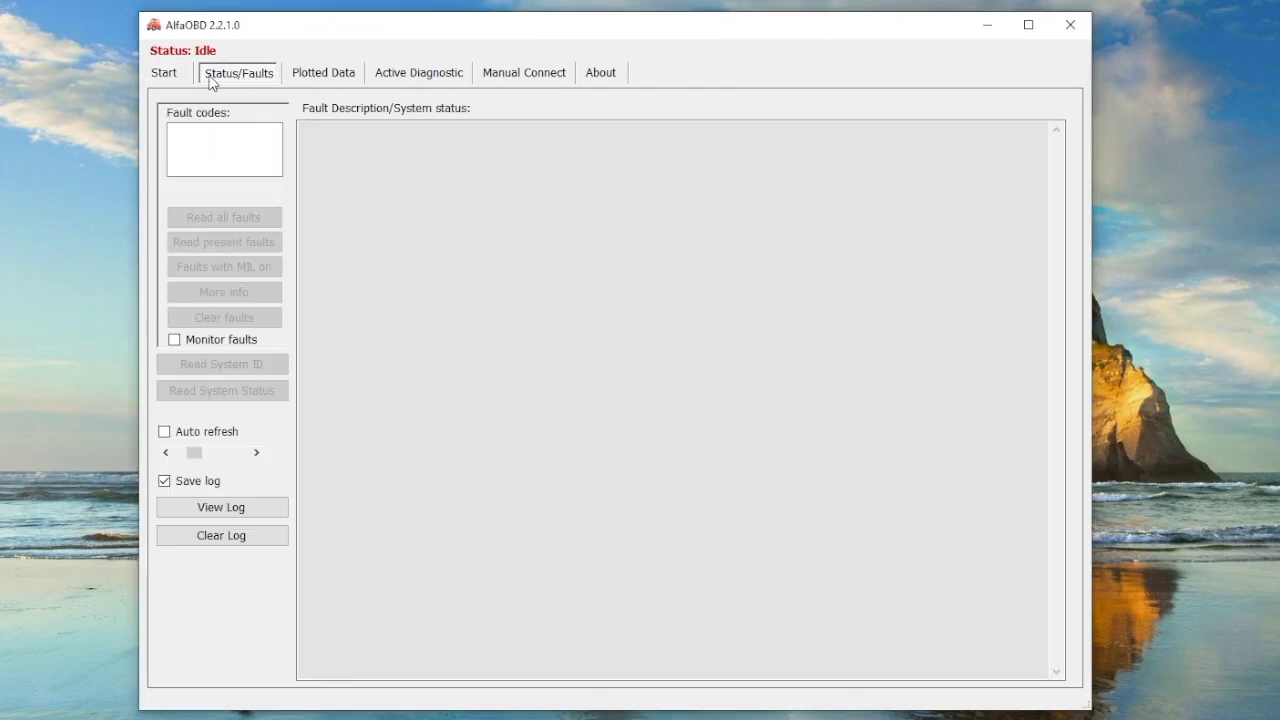
left_click(164, 73)
Step: Switch to advanced mode and select OBDLink USB/BT as the interface
left_click(668, 118)
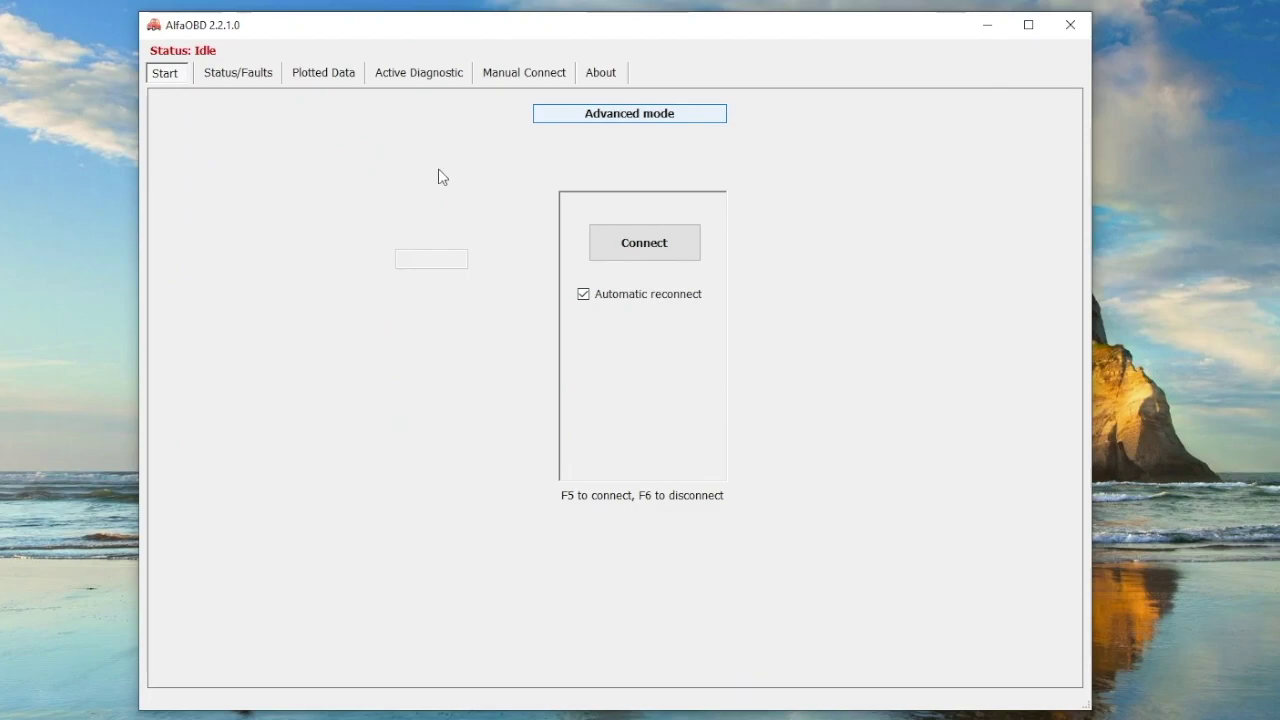
left_click(492, 165)
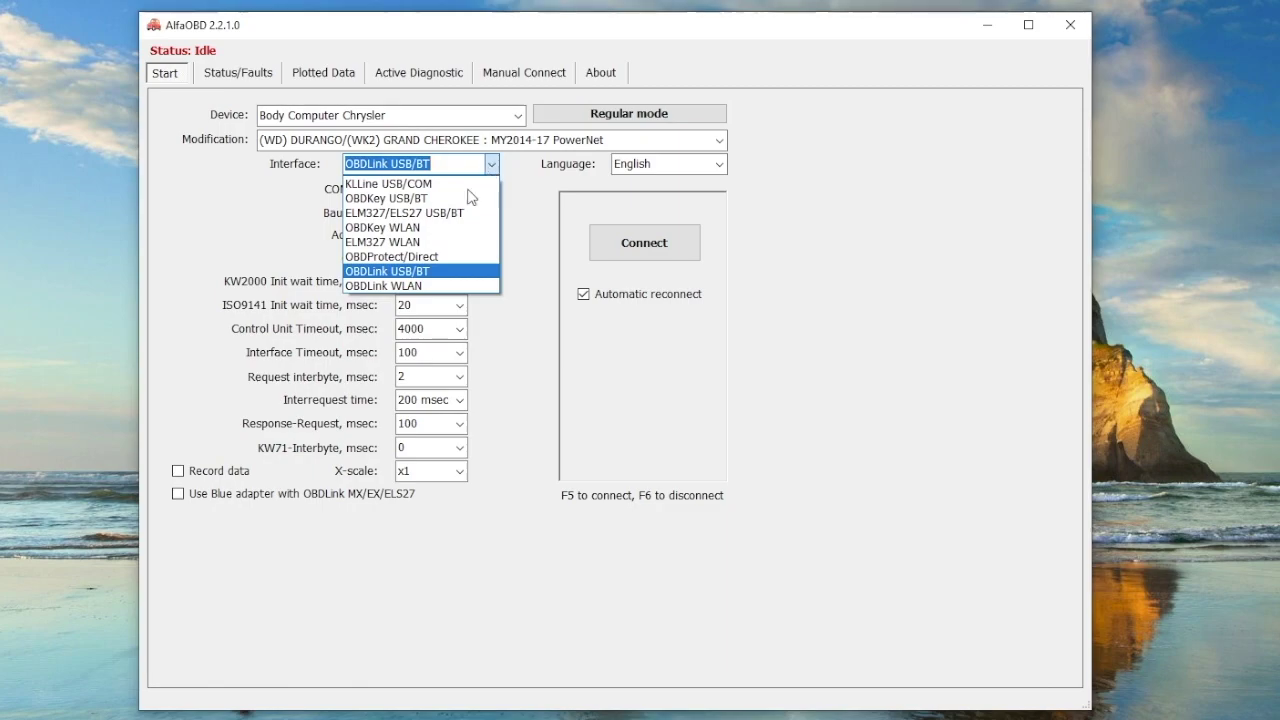
left_click(448, 272)
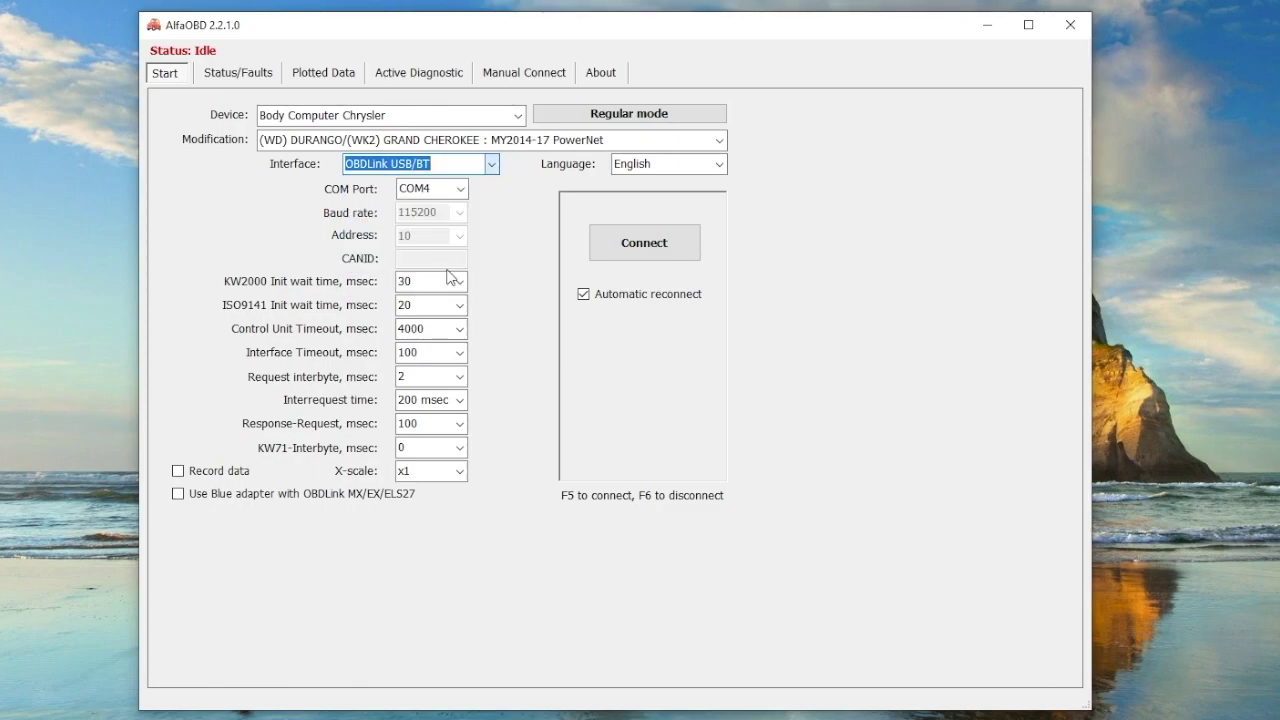
Step: Try to connect to the body computer through COM port COM3
left_click(460, 190)
left_click(452, 211)
left_click(650, 246)
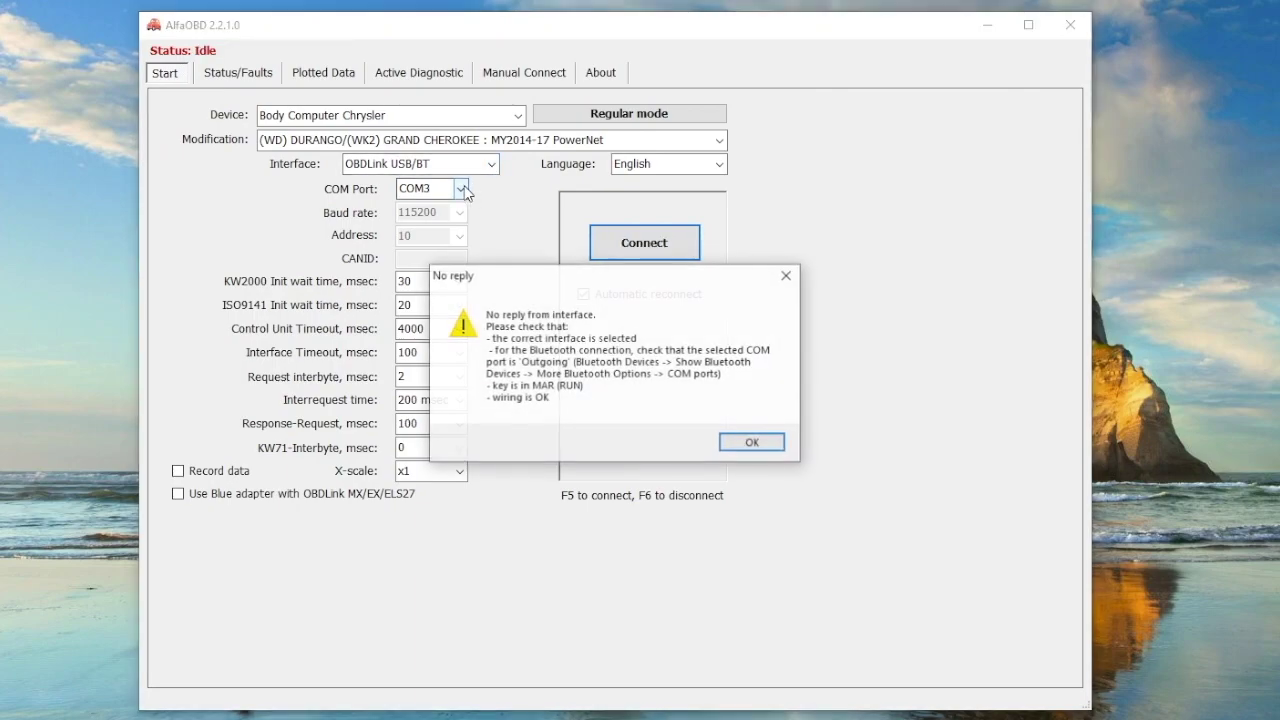
left_click(744, 445)
Step: Set the COM port to COM4 and connect to the body computer
left_click(458, 189)
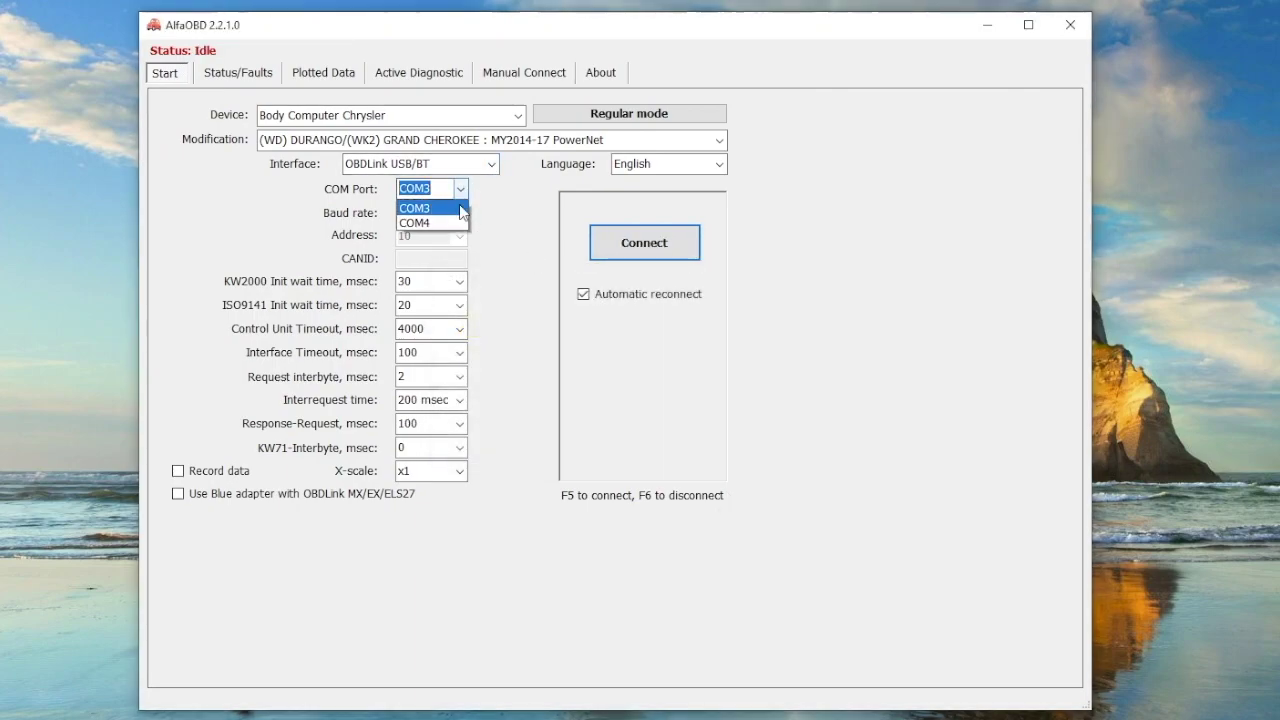
left_click(420, 222)
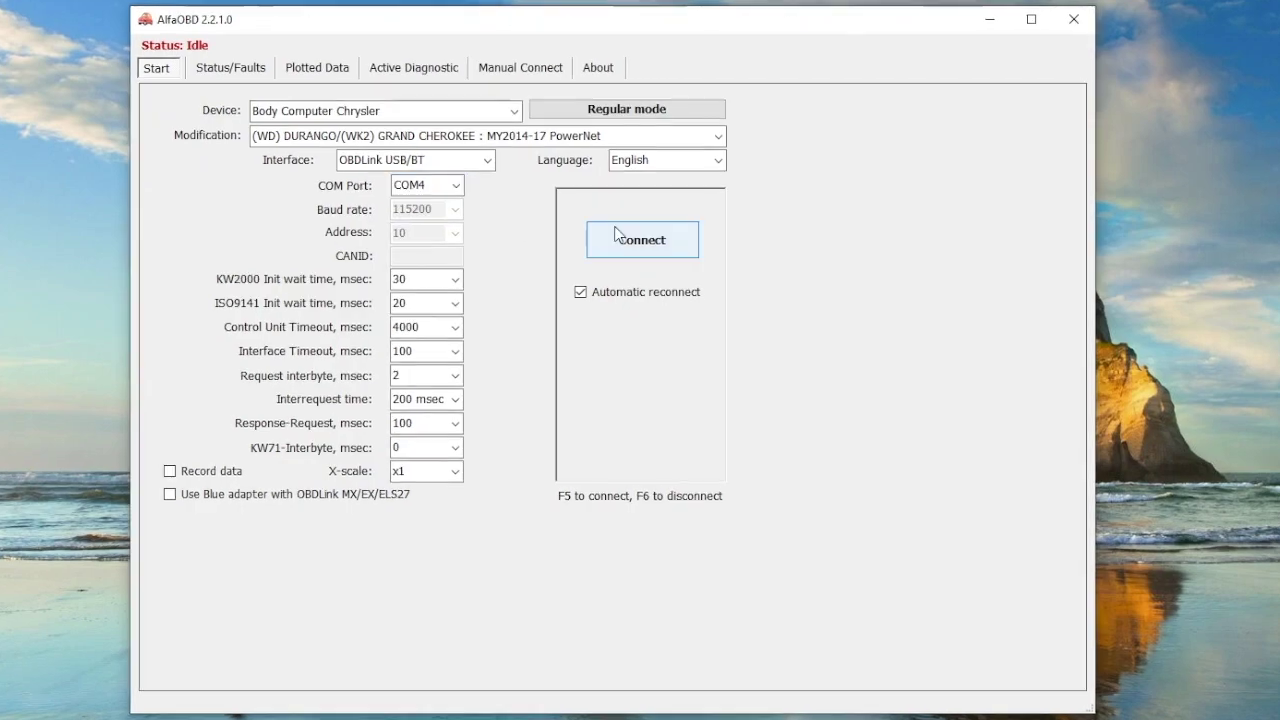
left_click(616, 234)
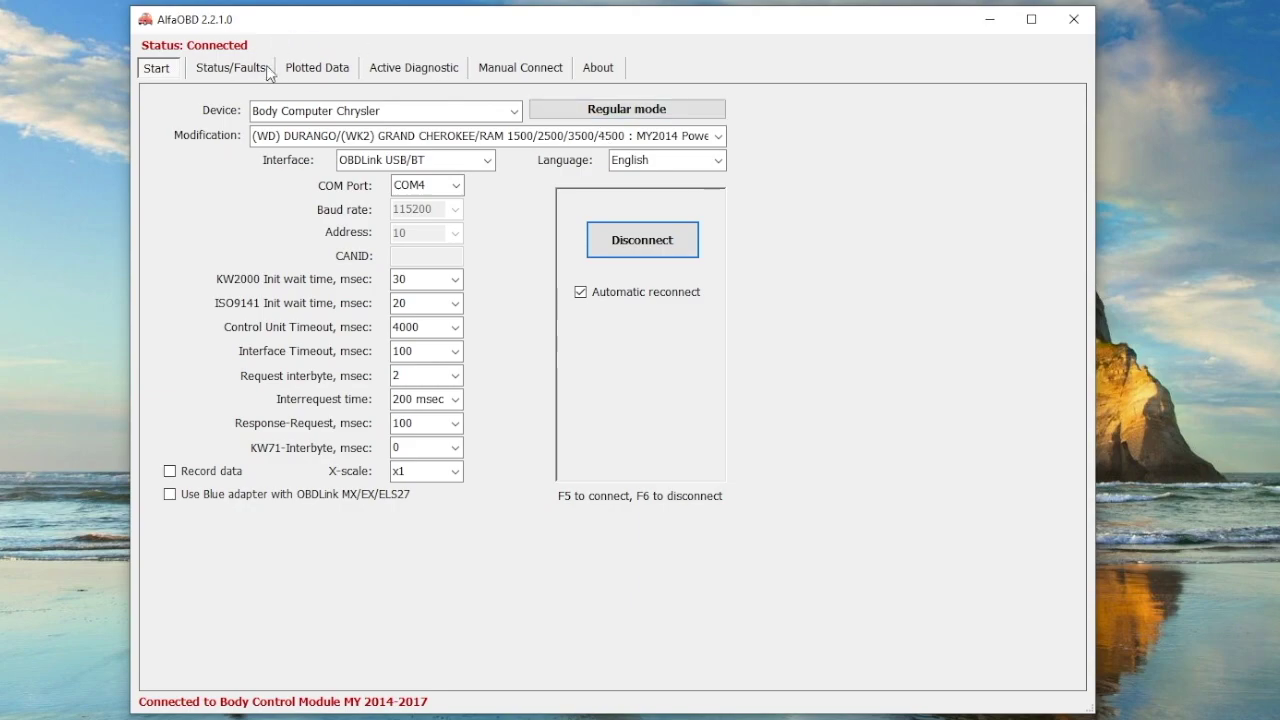
Step: Choose the Car configuration change procedure in the active diagnostics
left_click(412, 68)
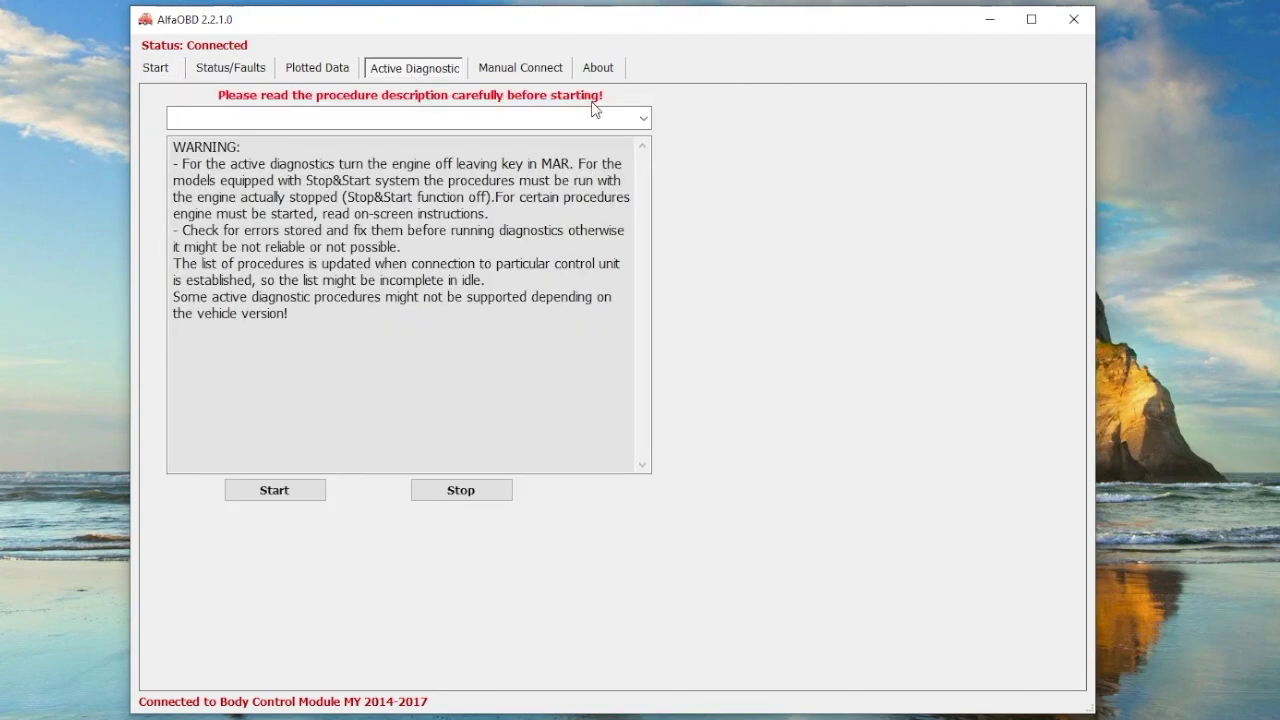
left_click(644, 120)
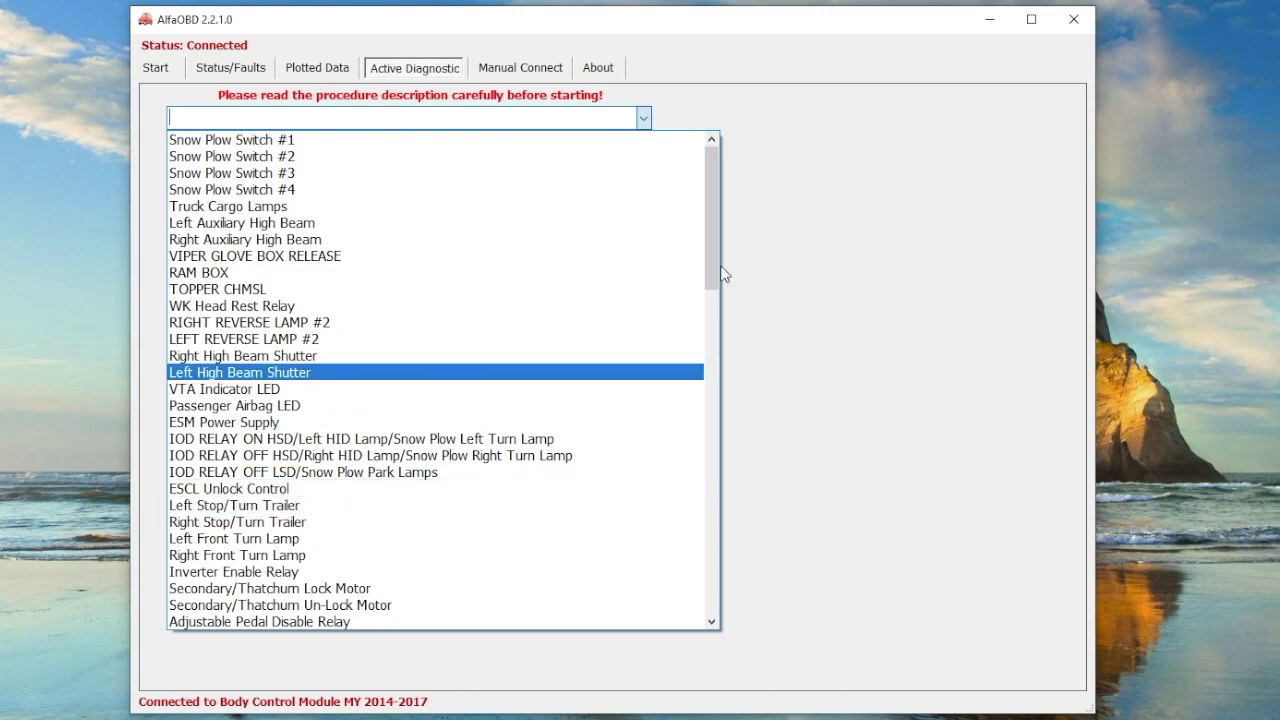
left_click_drag(710, 226, 707, 571)
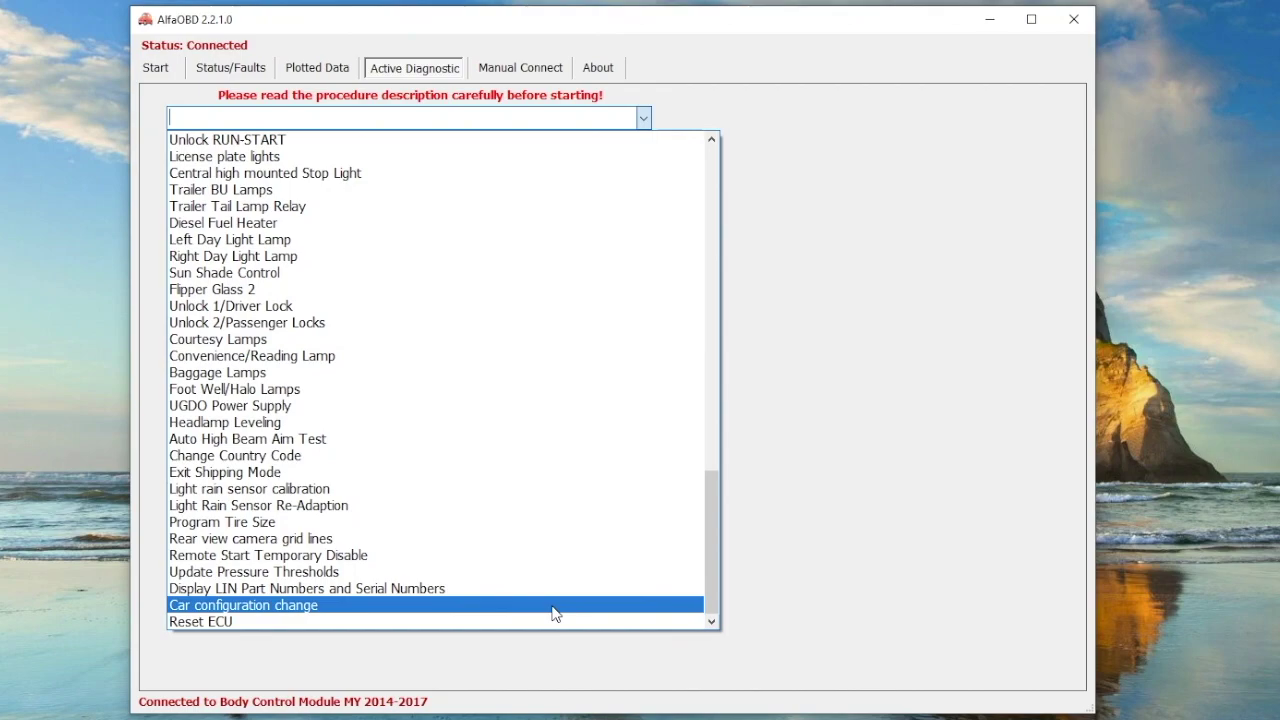
left_click(555, 605)
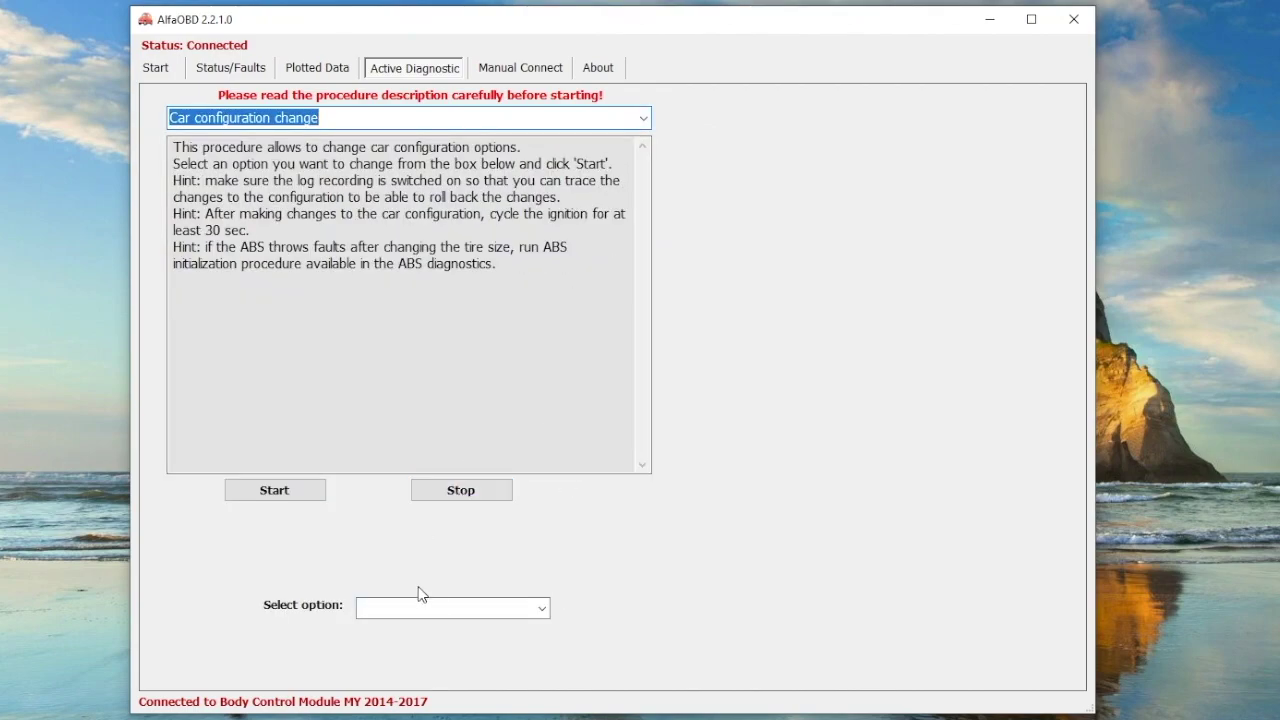
Step: Select the CBC Config I/O-Connector E Pin 23: Trailer Backup Lamps Output Present option for the configuration change
left_click(542, 608)
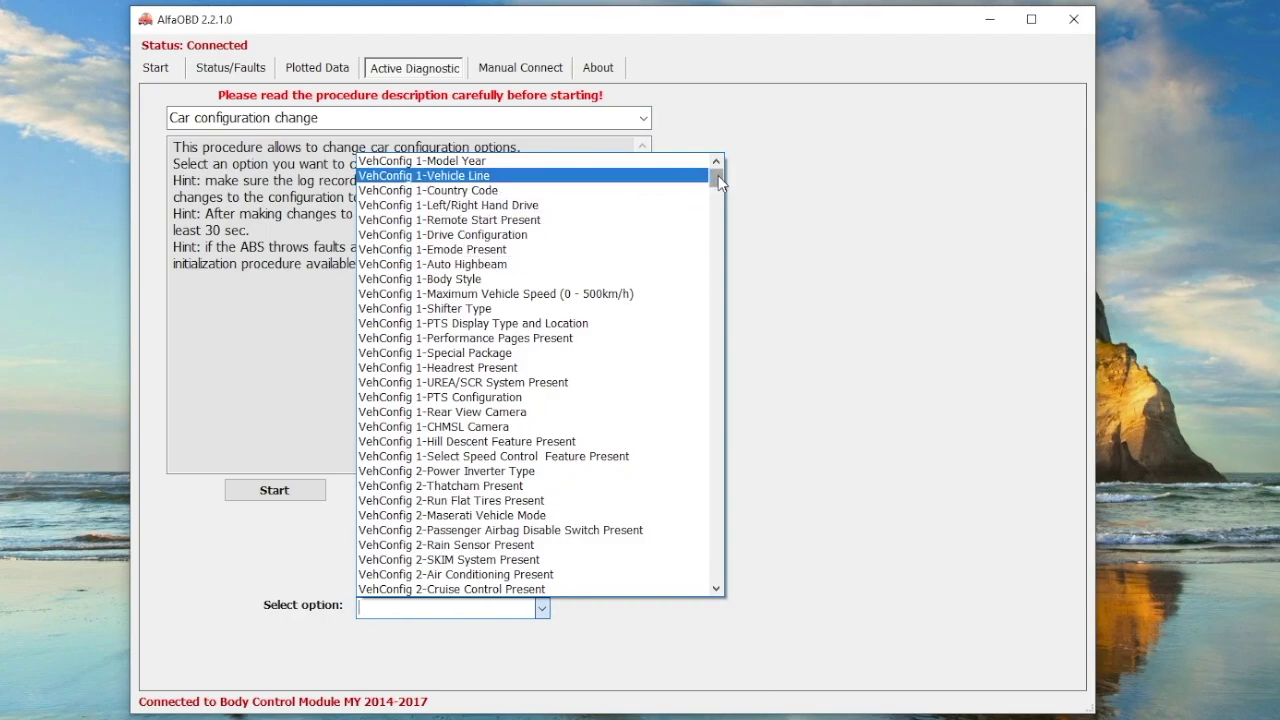
left_click_drag(718, 175, 698, 322)
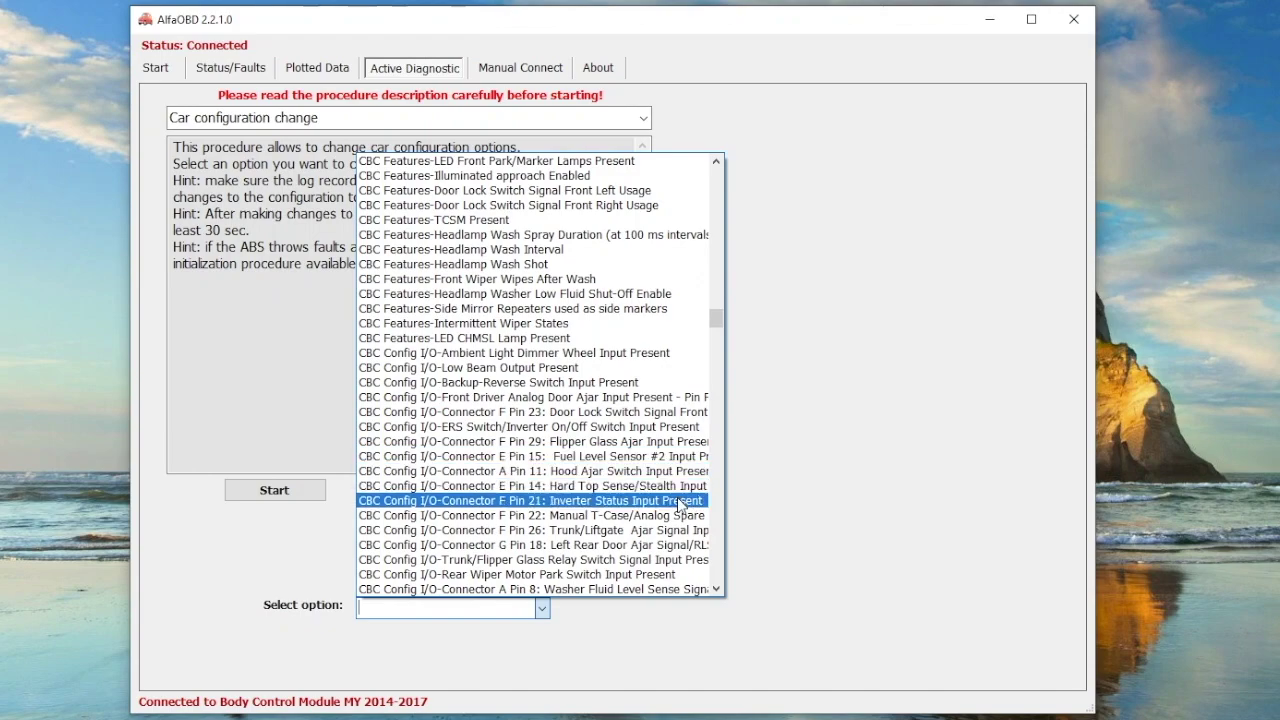
left_click(716, 589)
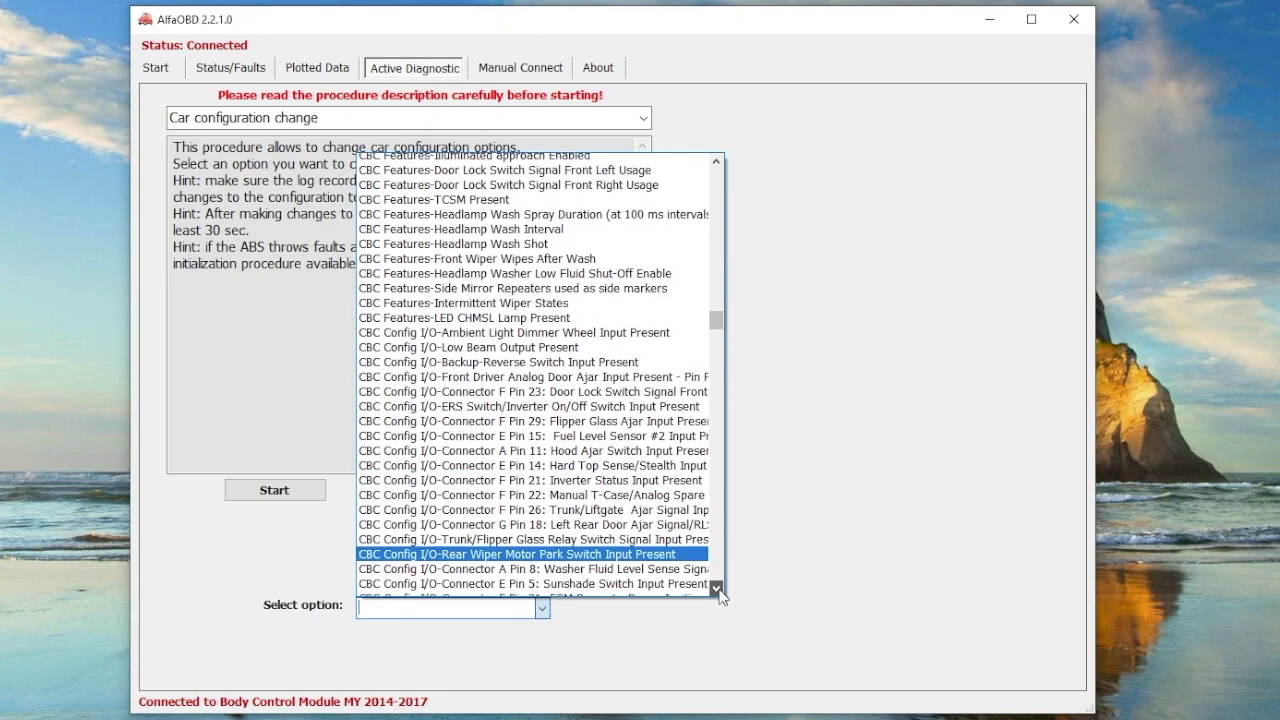
left_click_drag(716, 589, 716, 589)
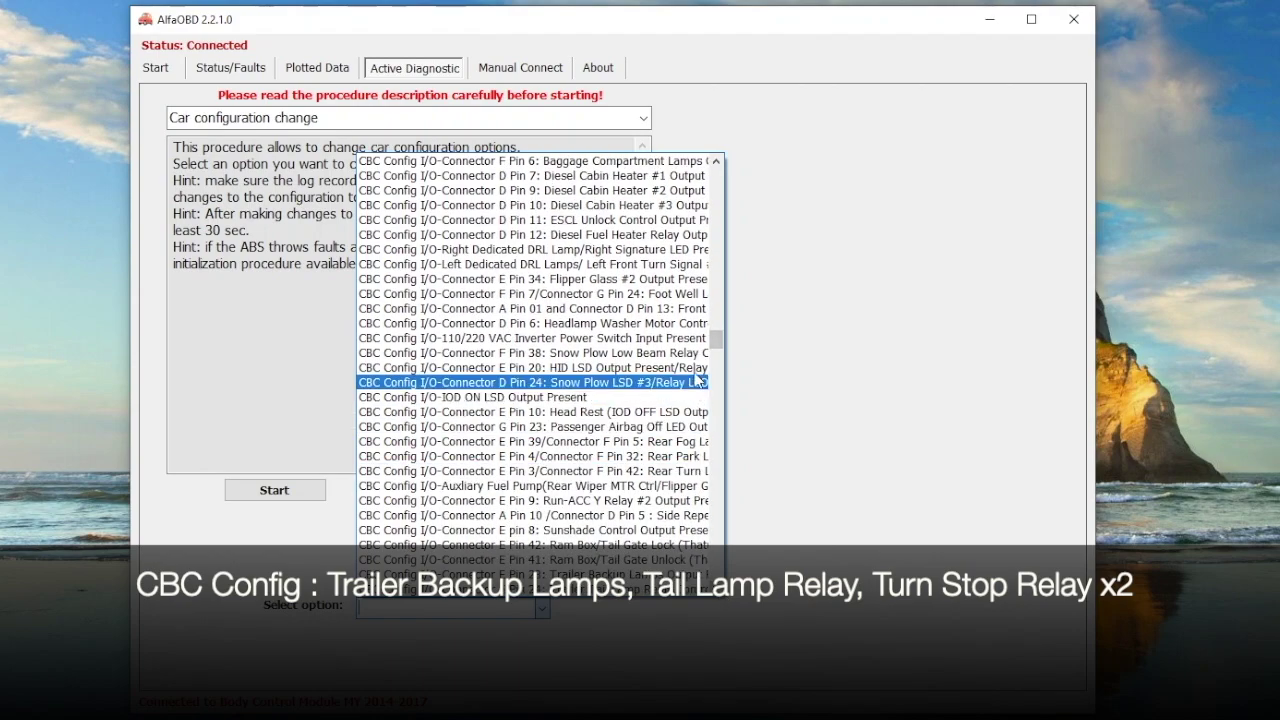
left_click_drag(716, 342, 716, 357)
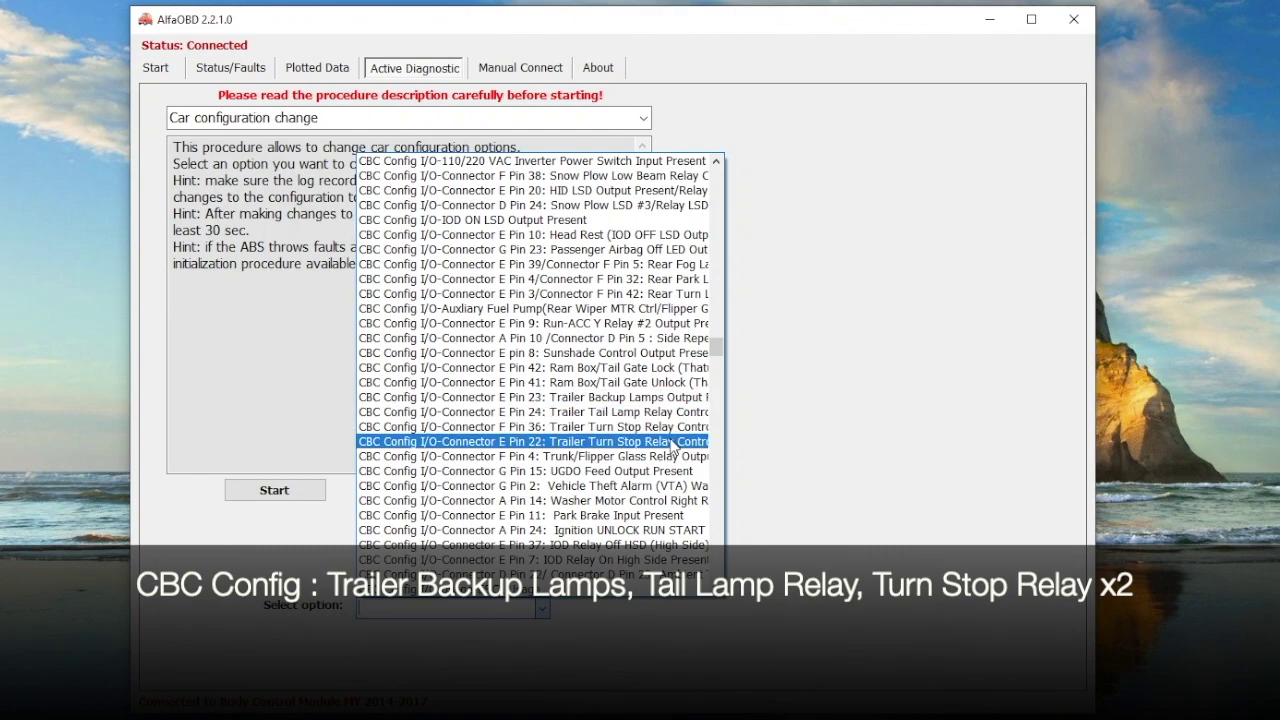
left_click(670, 398)
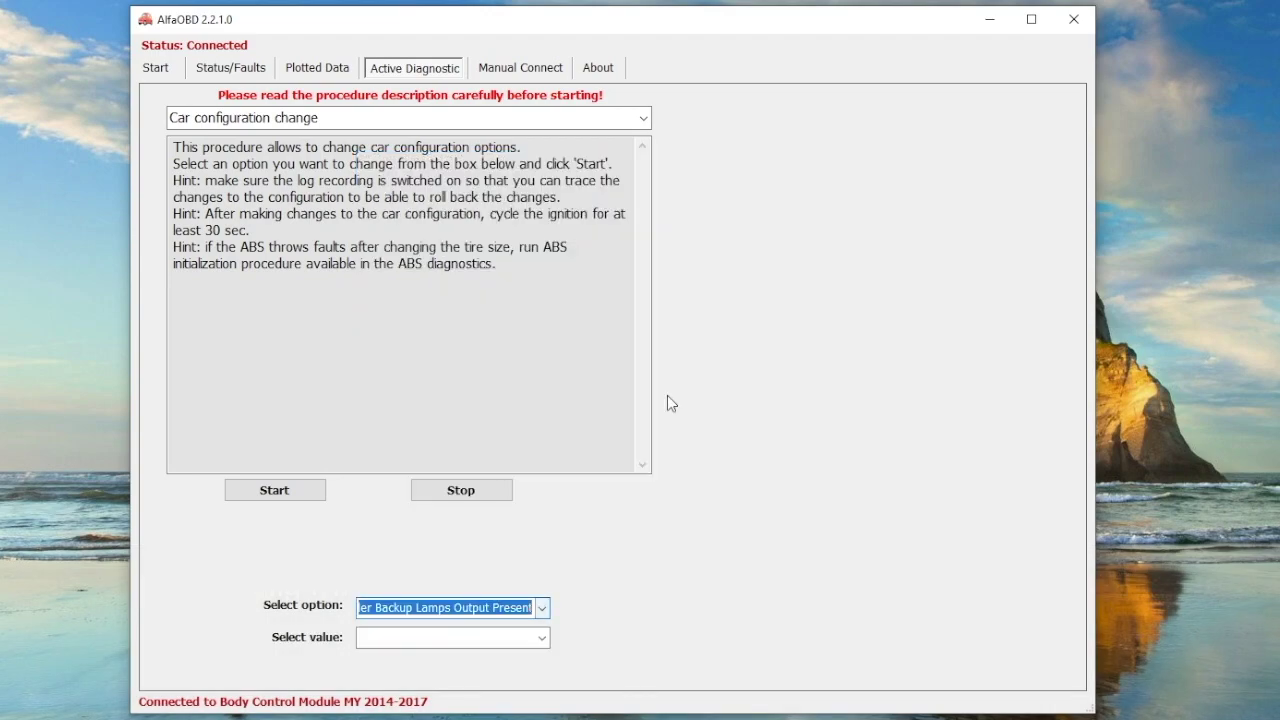
Step: Run the configuration change with the trailer backup lamps output set to Yes, and stop the procedure
left_click(541, 637)
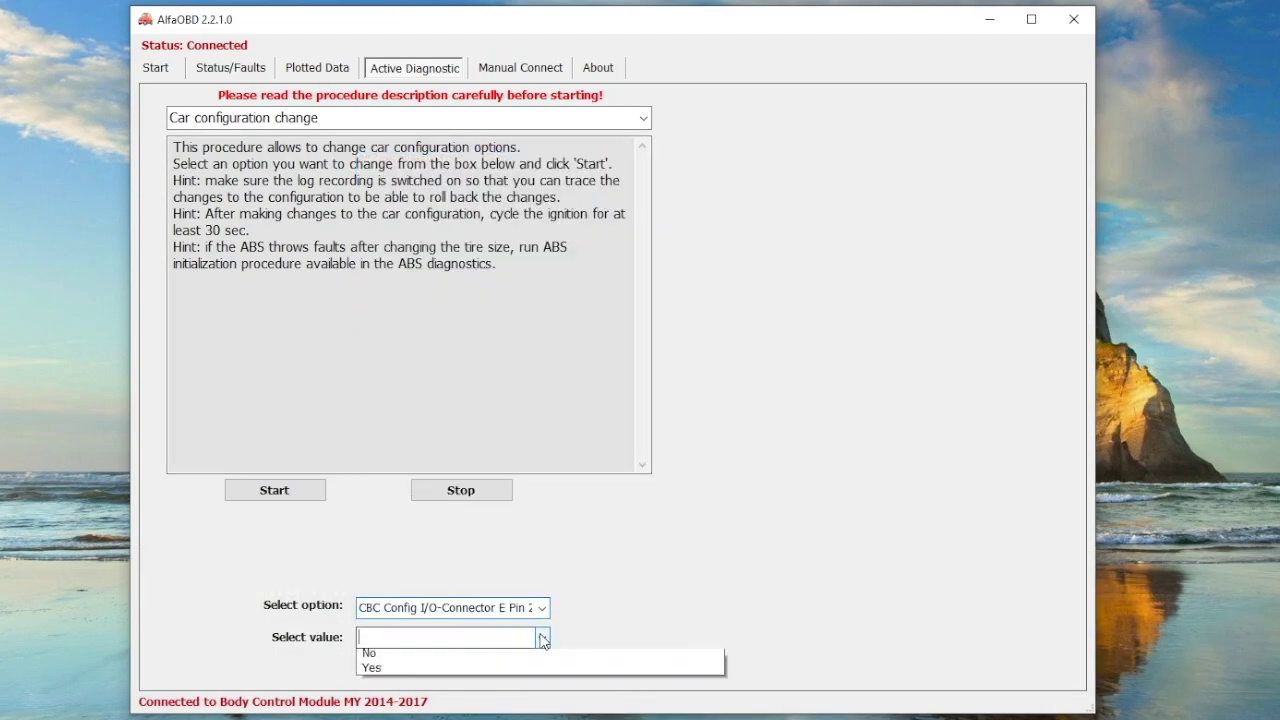
left_click(486, 673)
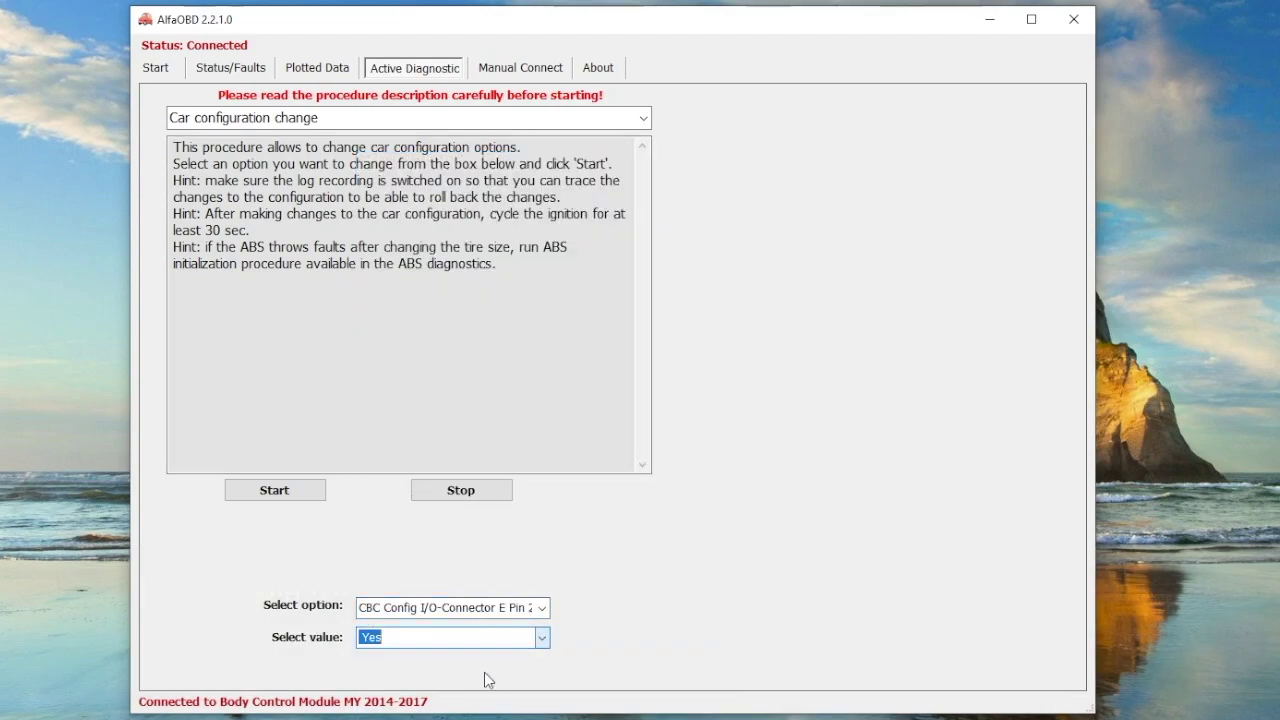
left_click(316, 498)
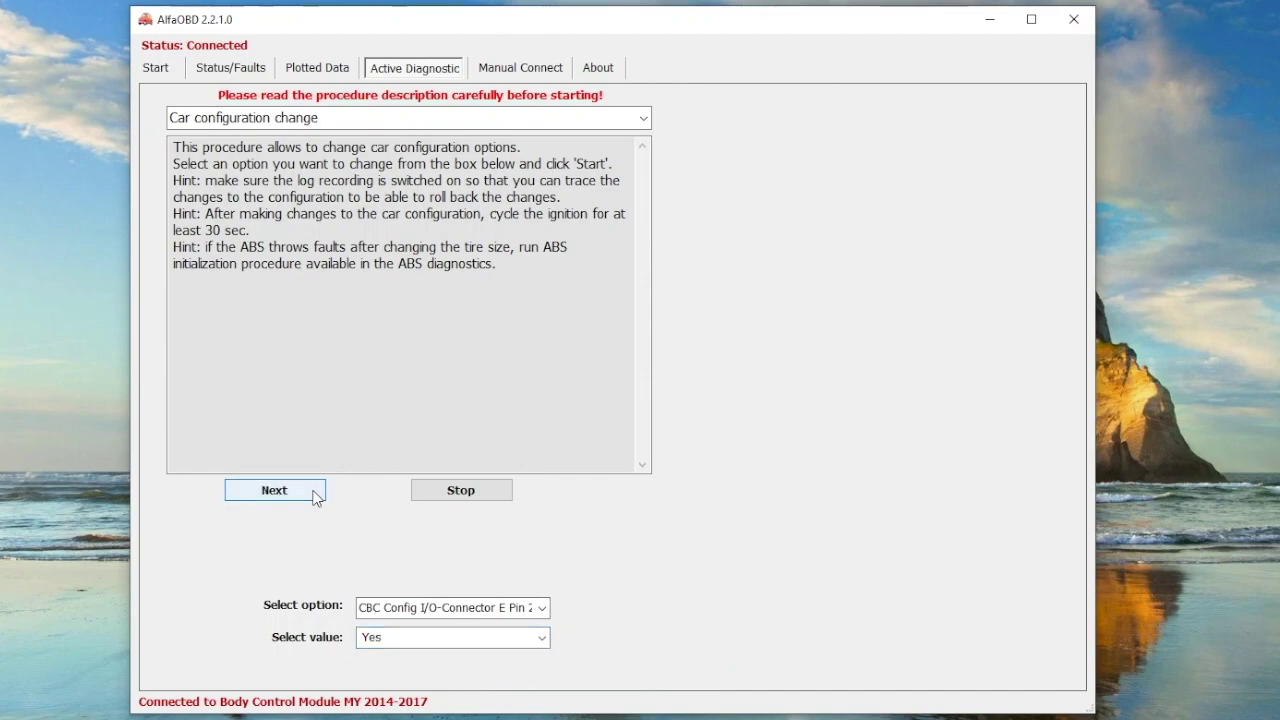
left_click(316, 498)
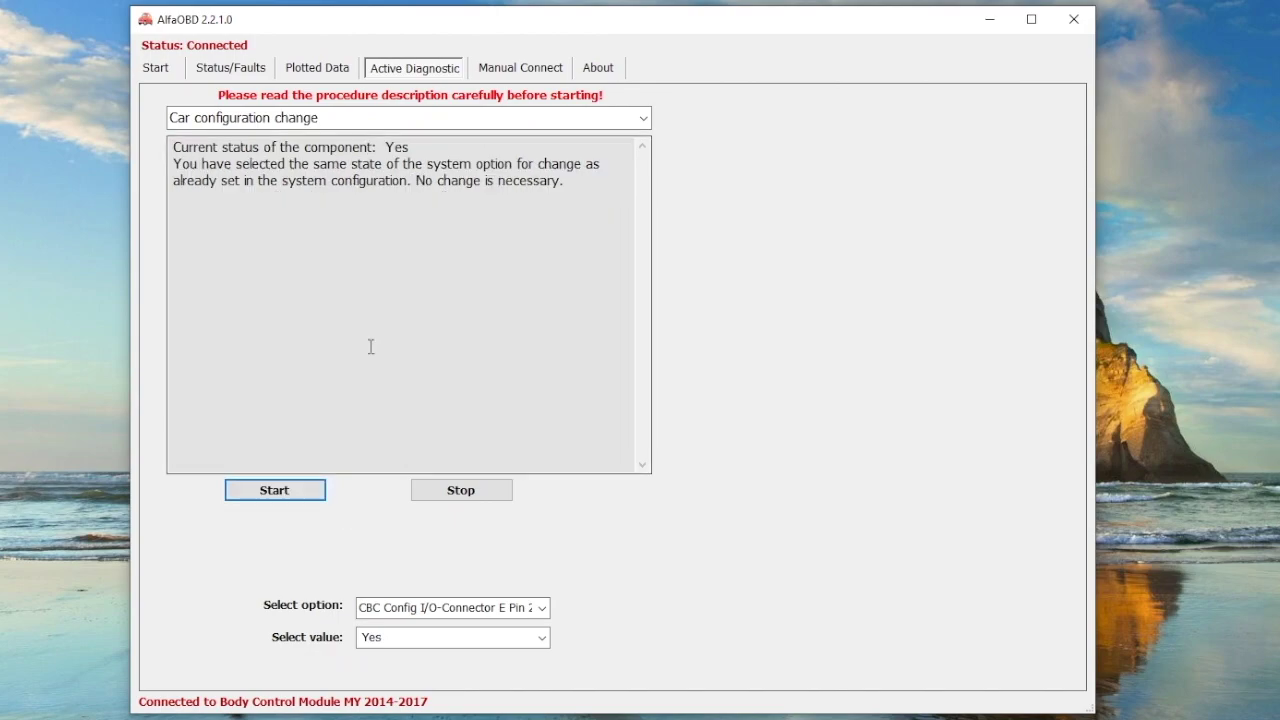
left_click_drag(386, 147, 406, 147)
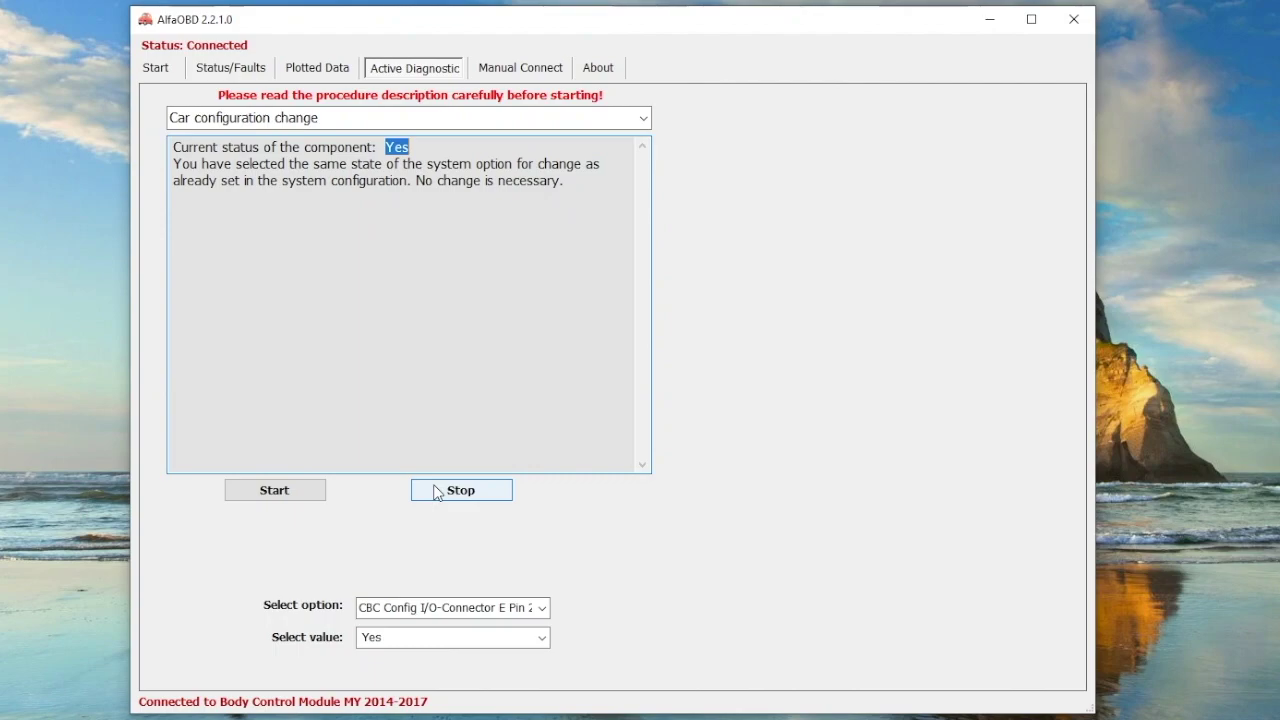
left_click(437, 491)
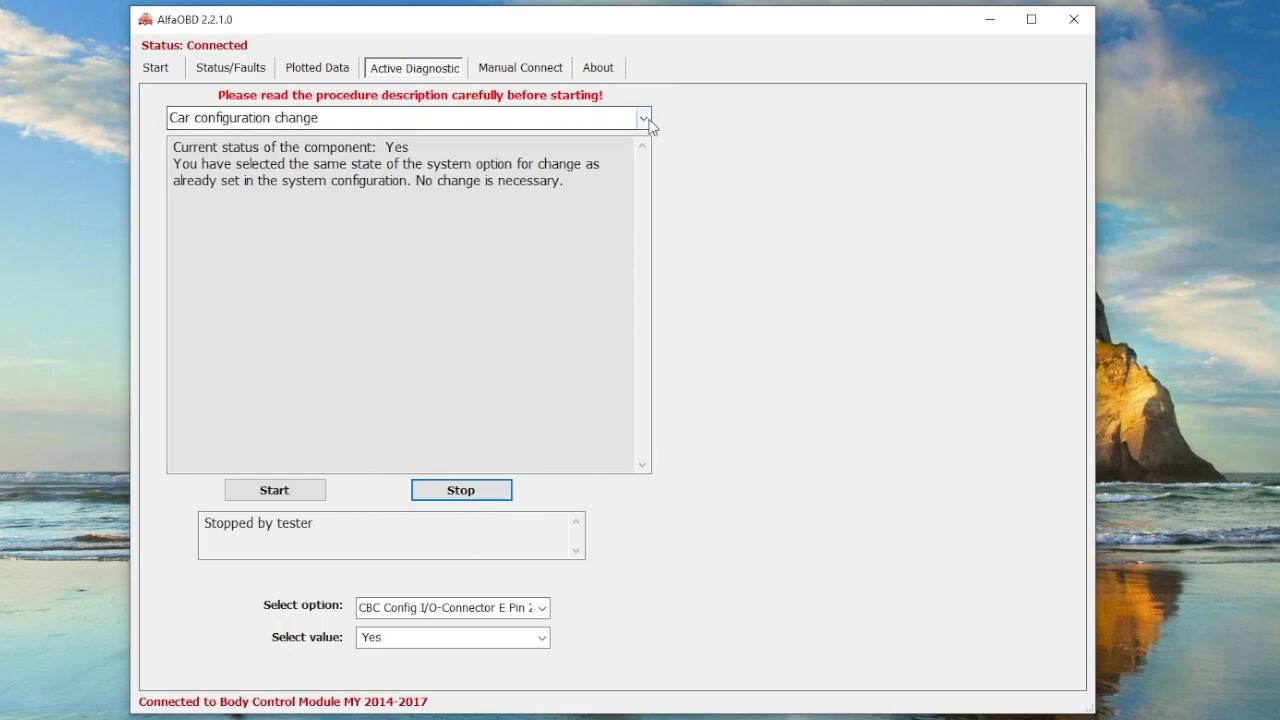
Step: Select the CBC Features-Trailer Tow Present option for the next configuration change
left_click(543, 608)
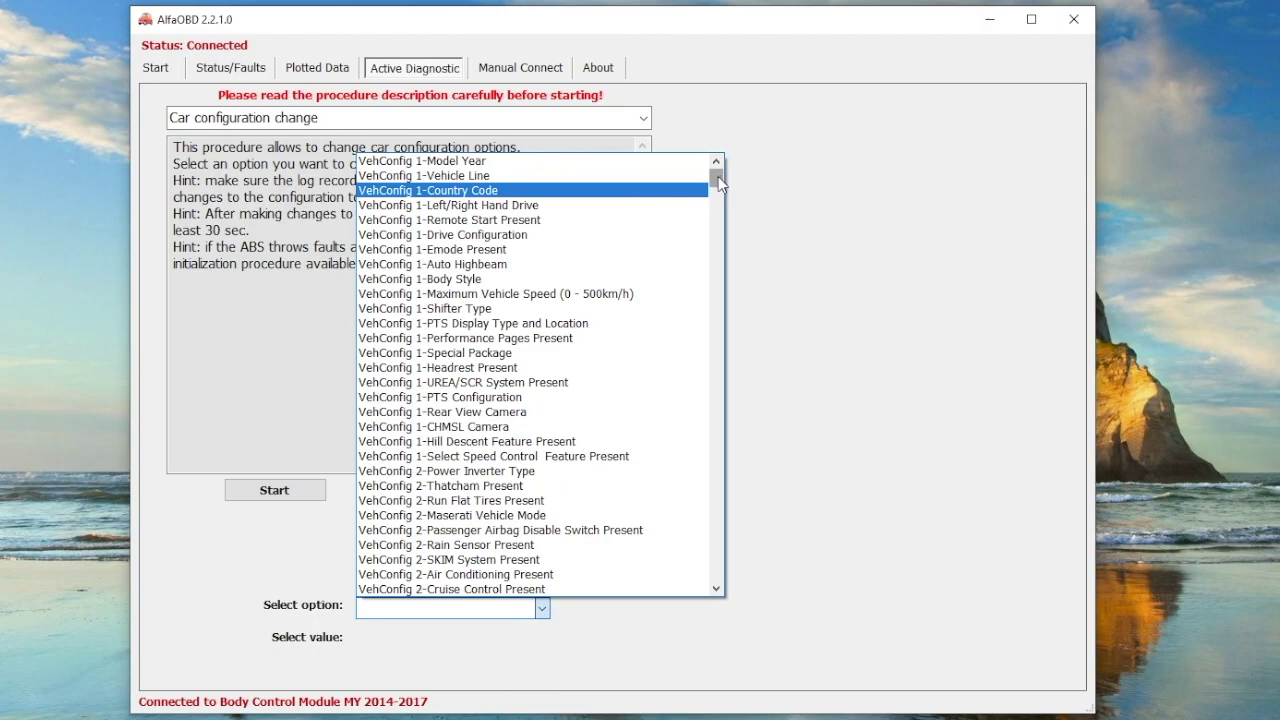
left_click_drag(718, 176, 711, 388)
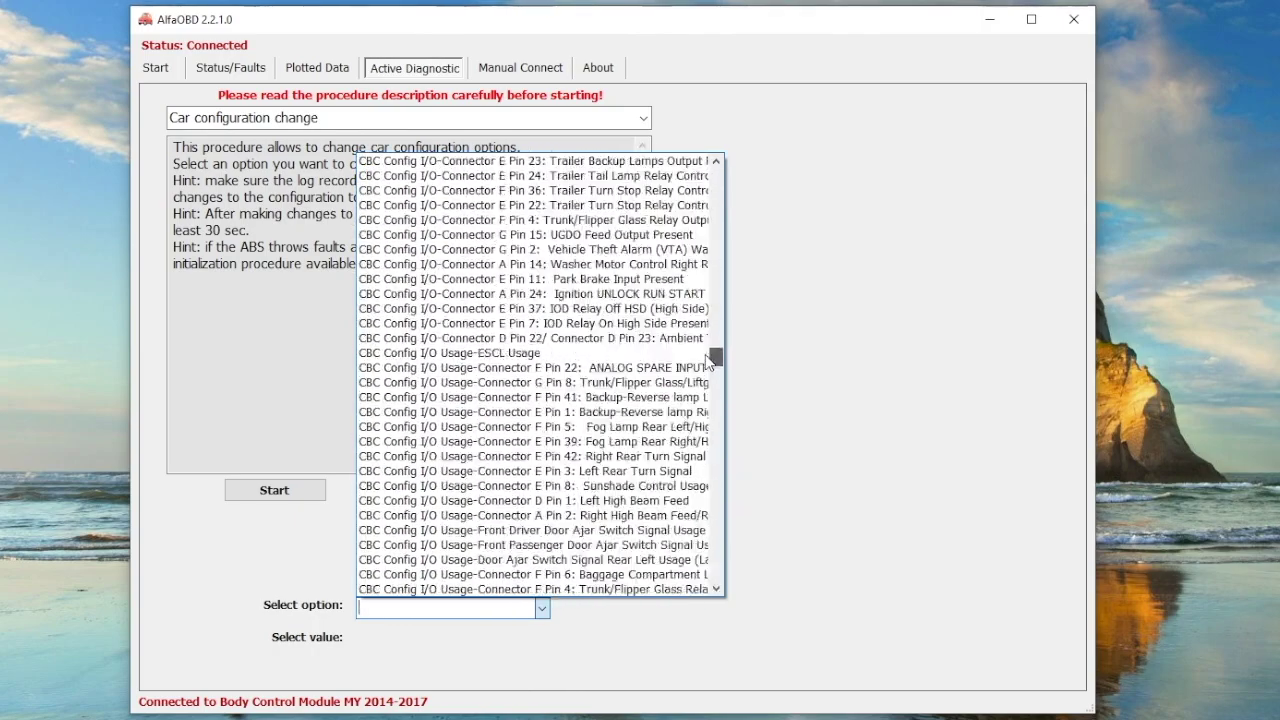
left_click_drag(706, 357, 703, 303)
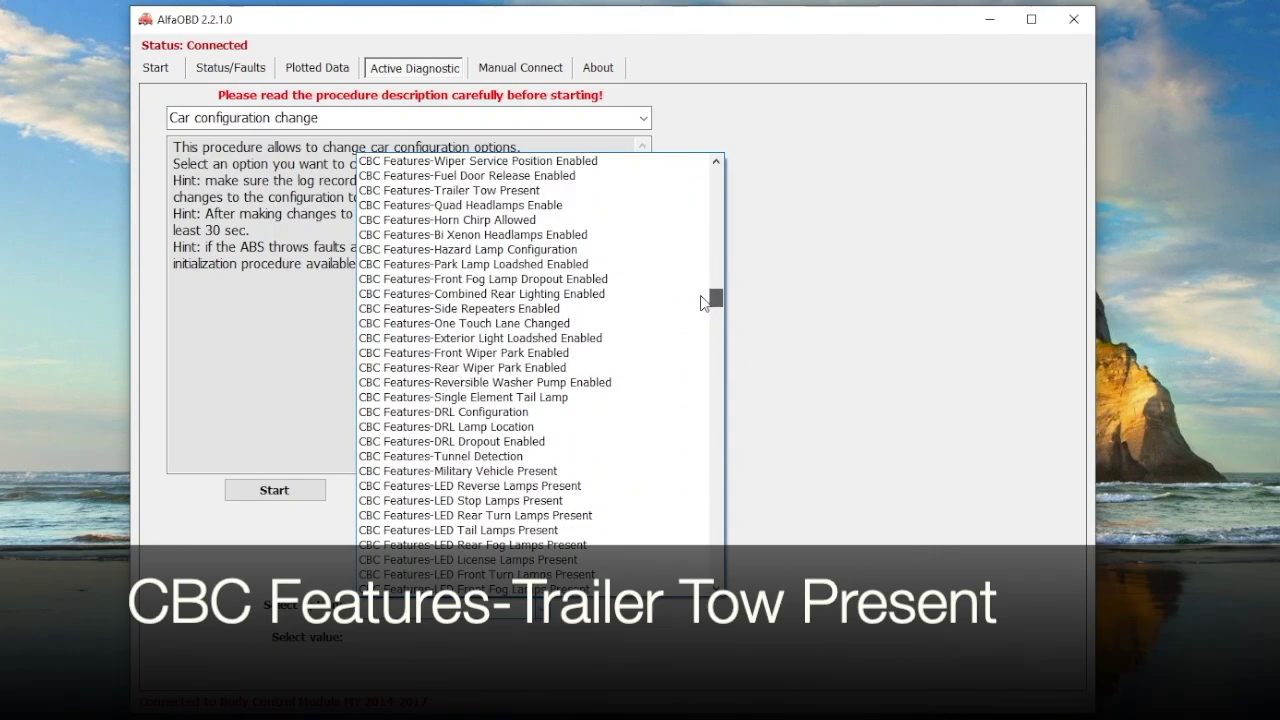
left_click_drag(703, 303, 703, 299)
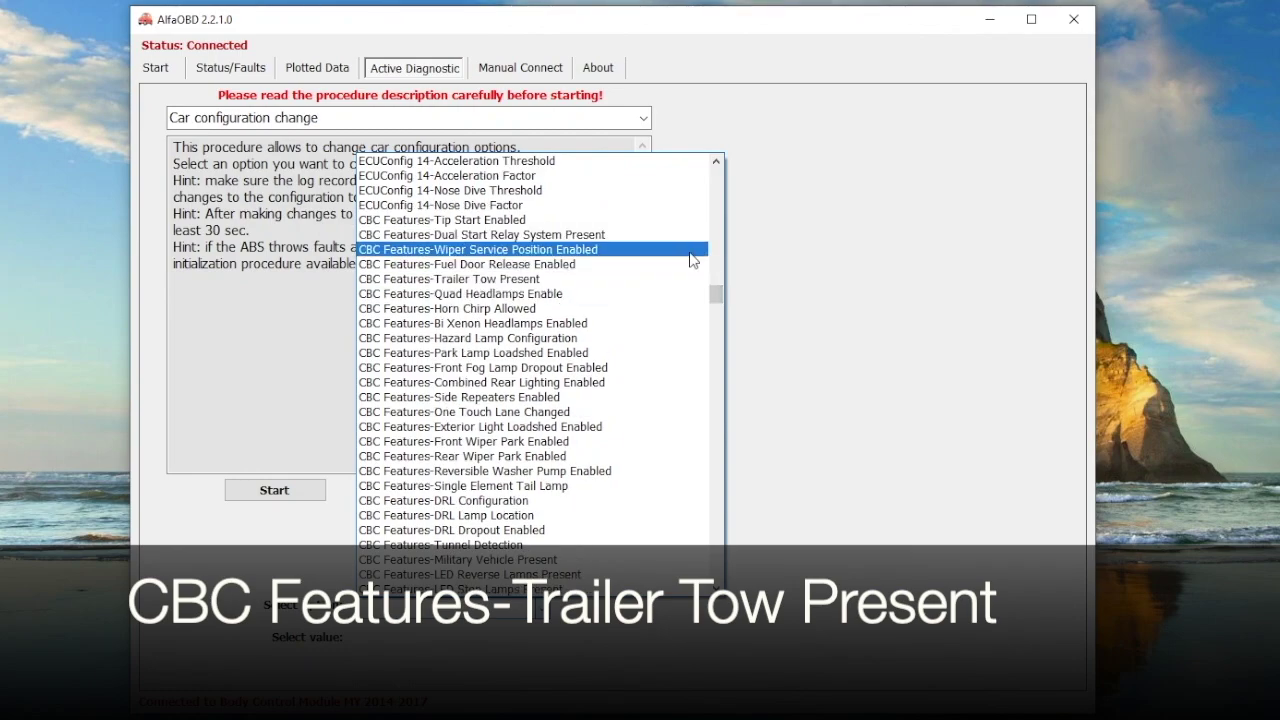
mouse_move(717, 295)
left_mouse_down()
mouse_move(717, 309)
mouse_move(716, 292)
left_mouse_up()
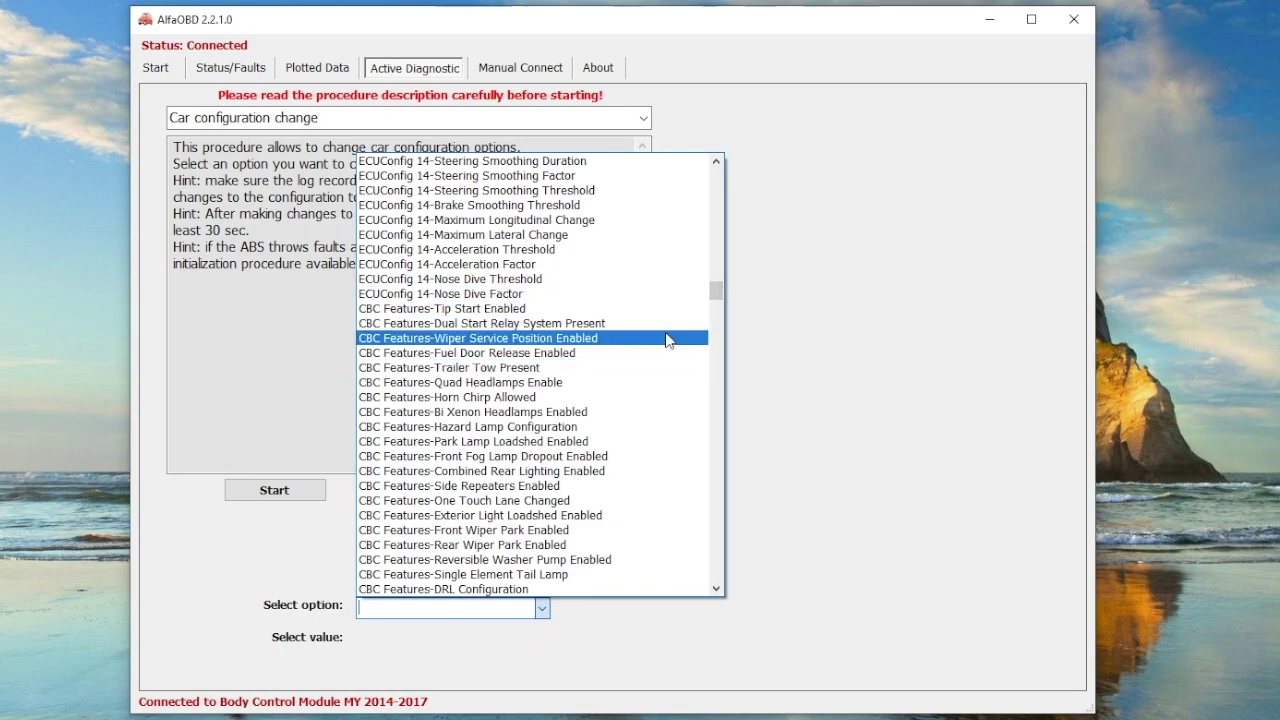
left_click(531, 368)
Step: Run the configuration change with Trailer Tow Present set to Yes, then stop the procedure and return to the connection settings
left_click(515, 641)
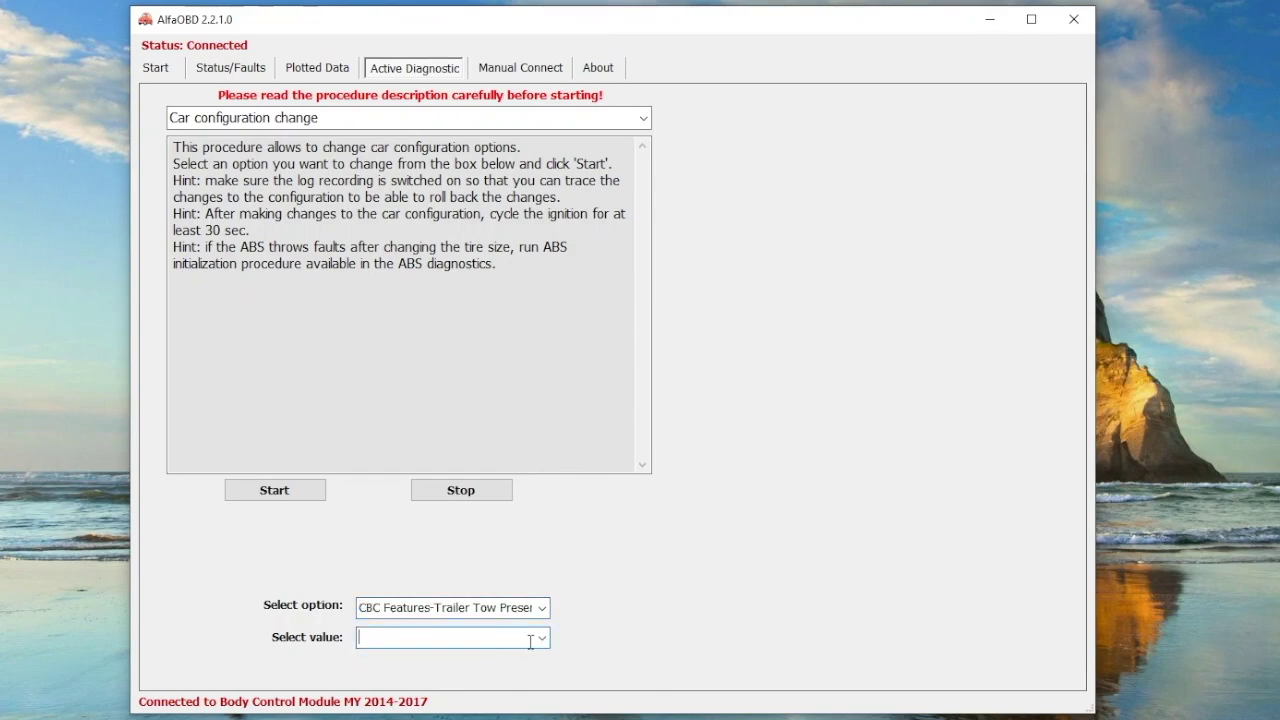
left_click(533, 640)
left_click(509, 674)
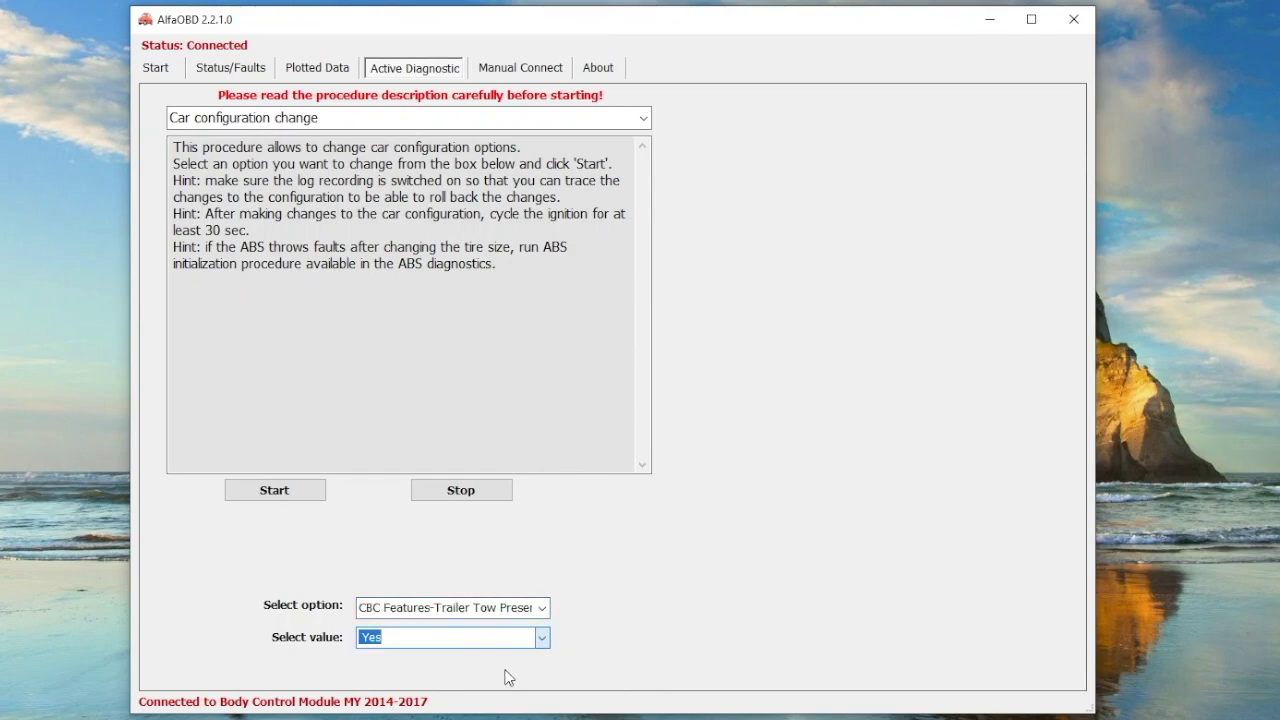
left_click(316, 494)
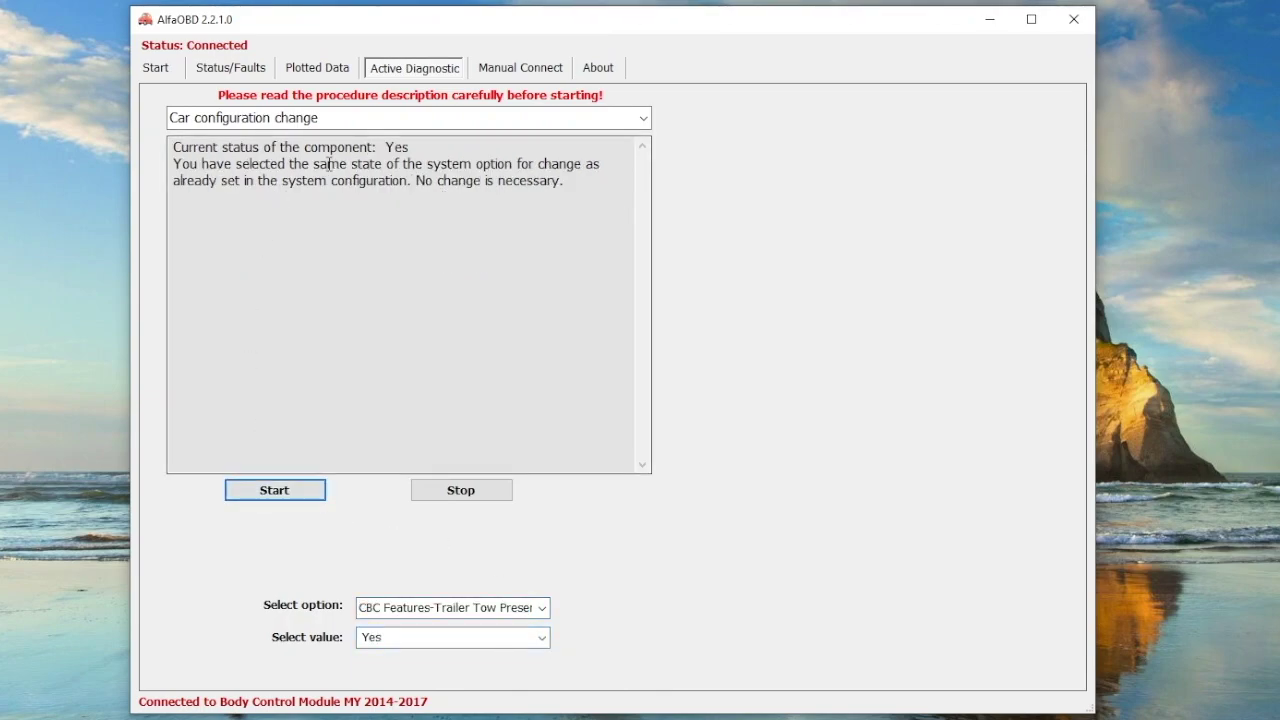
left_click_drag(386, 147, 411, 147)
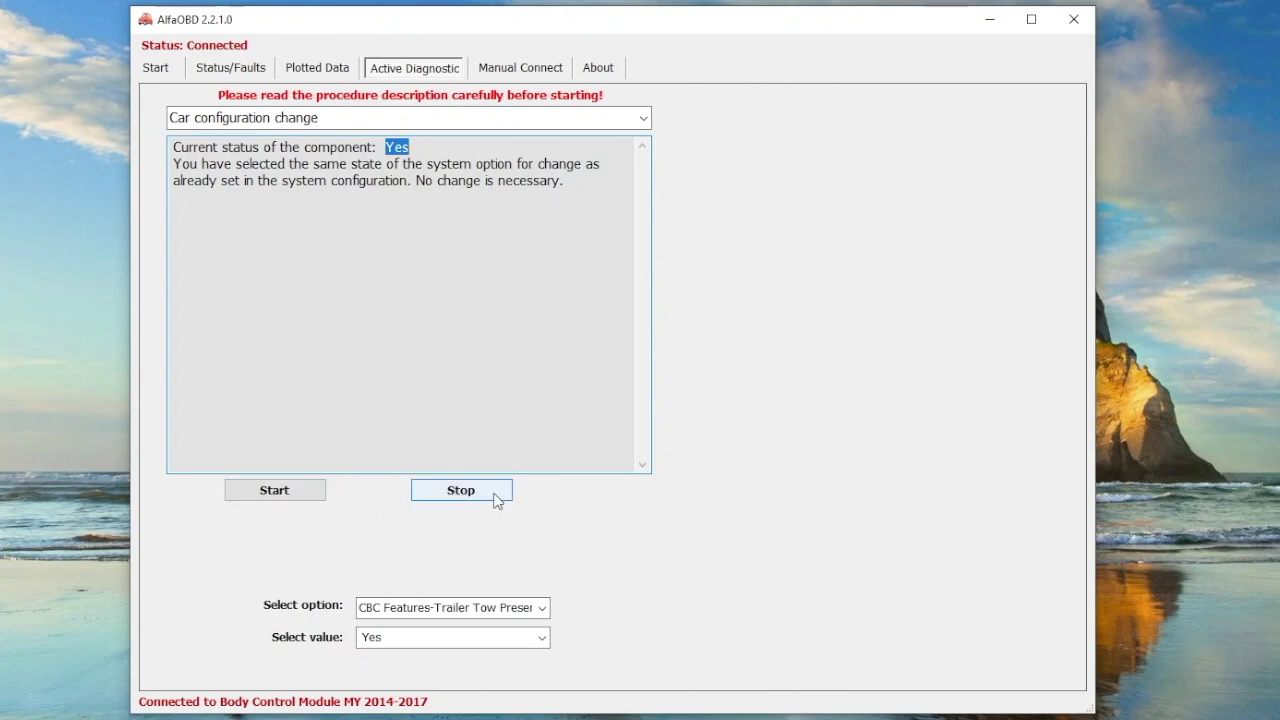
left_click(451, 490)
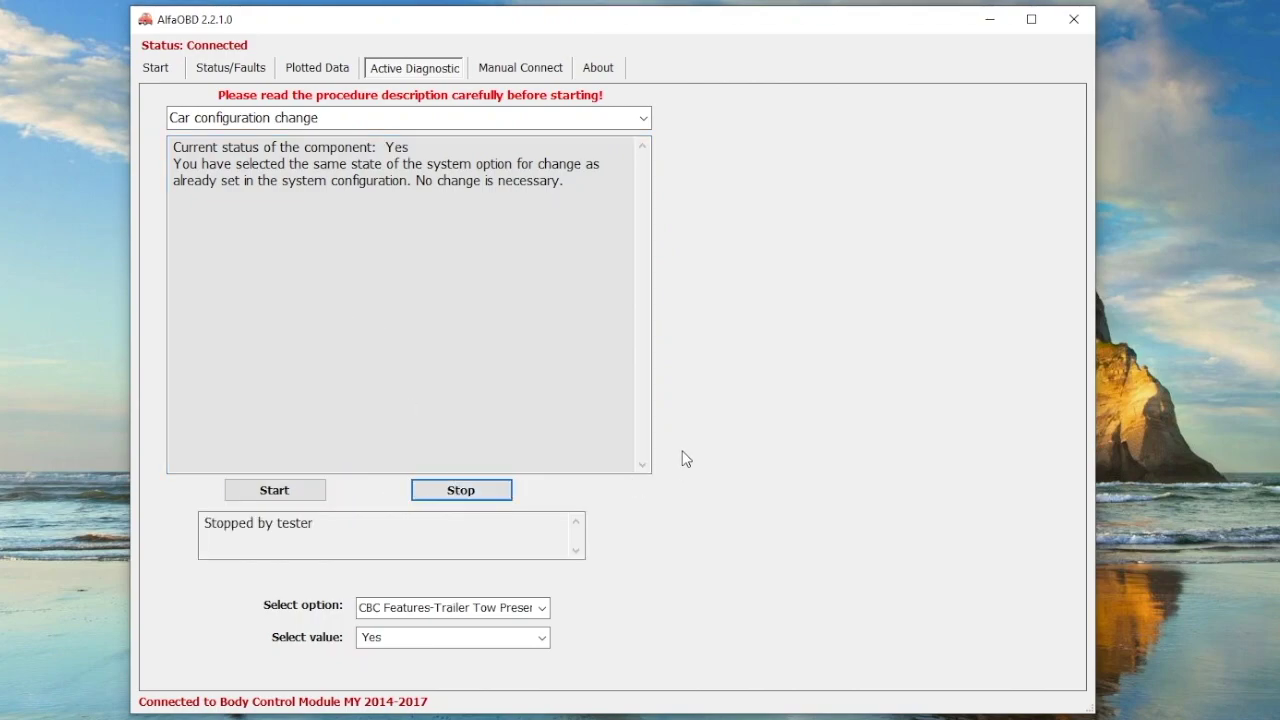
left_click(160, 70)
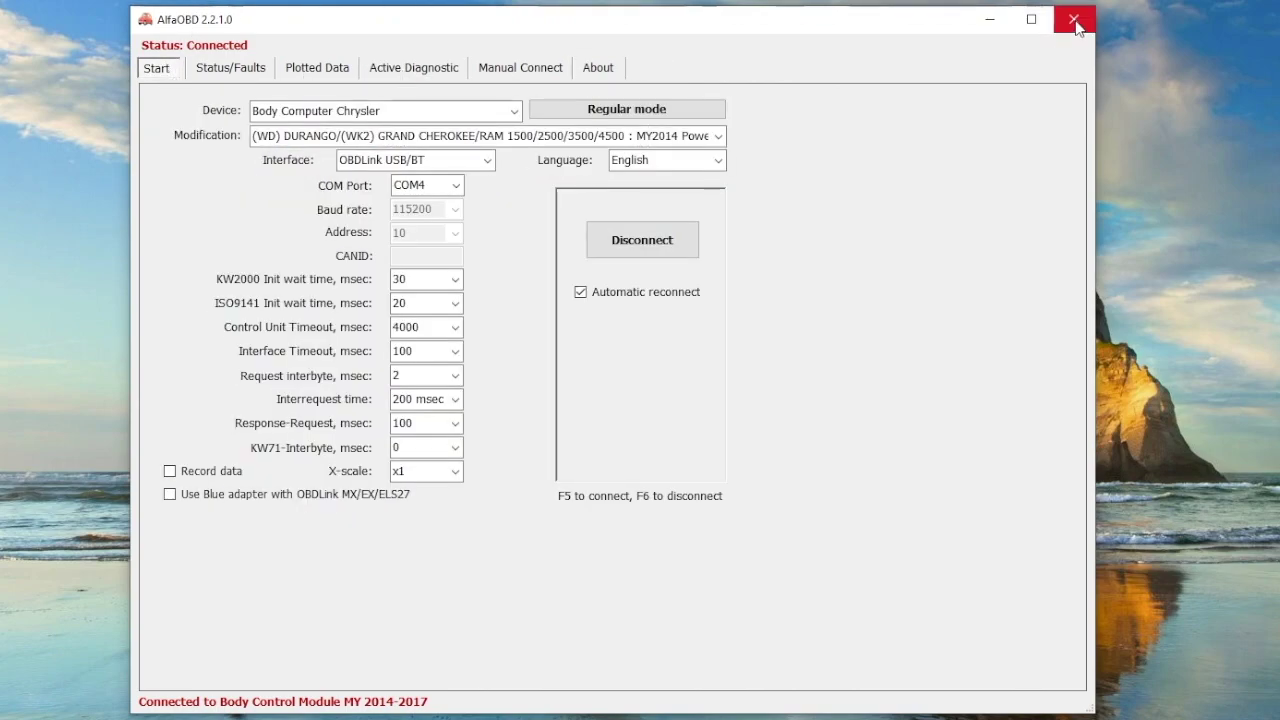